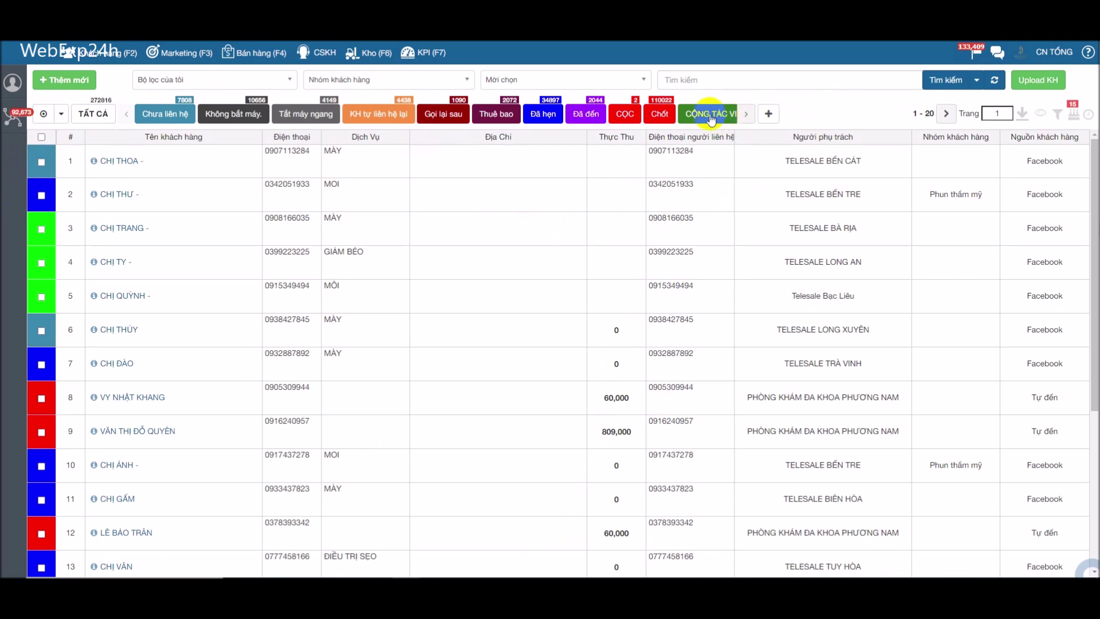
# - Filter the customer list to customers with birthdays and view the notes and options of the customer upload form
pyautogui.click(1074, 117)
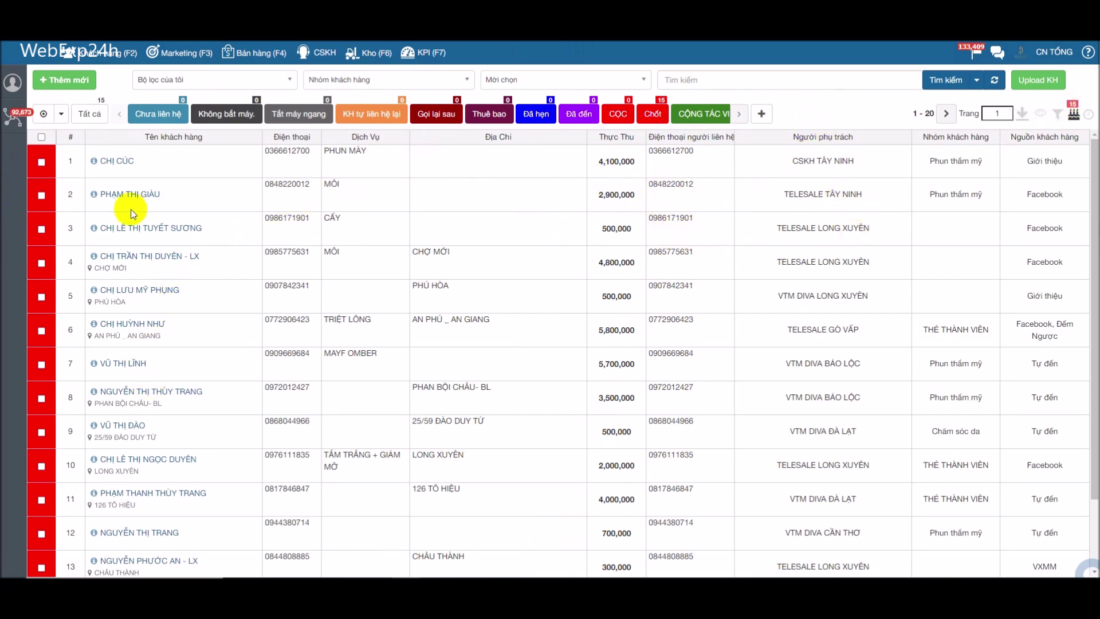
pyautogui.scroll(-2, 132, 434)
pyautogui.scroll(2, 160, 412)
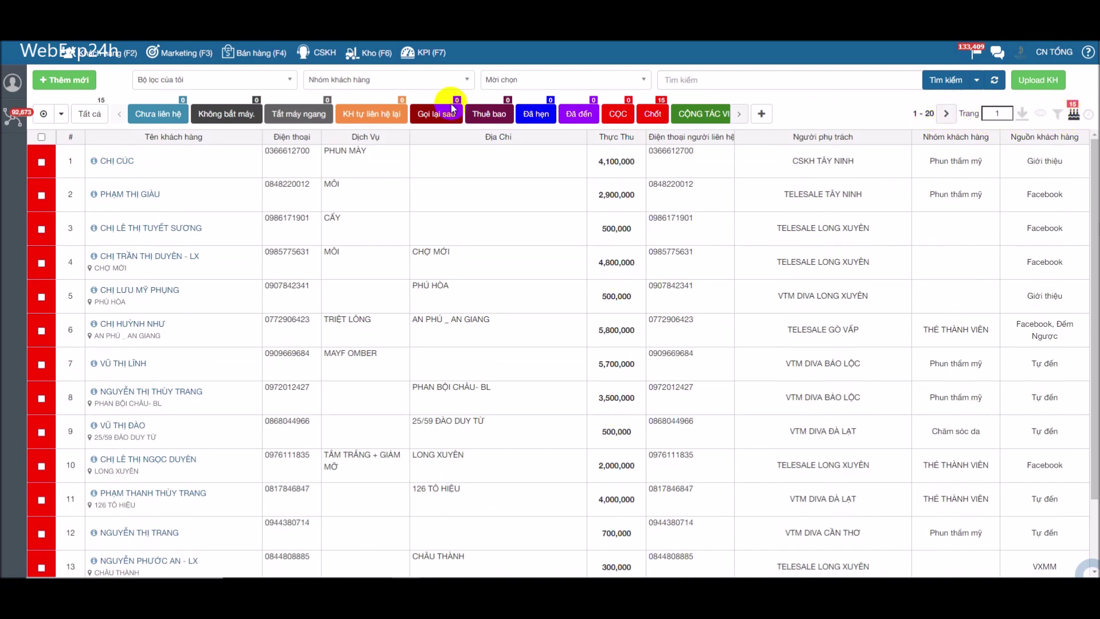
pyautogui.click(1035, 84)
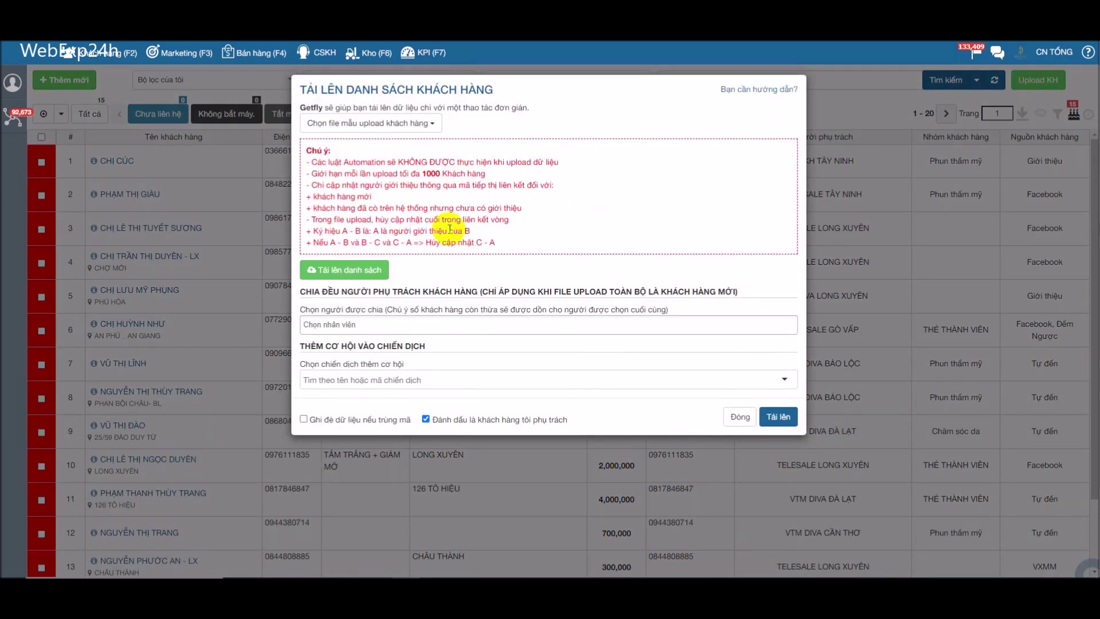
pyautogui.click(739, 419)
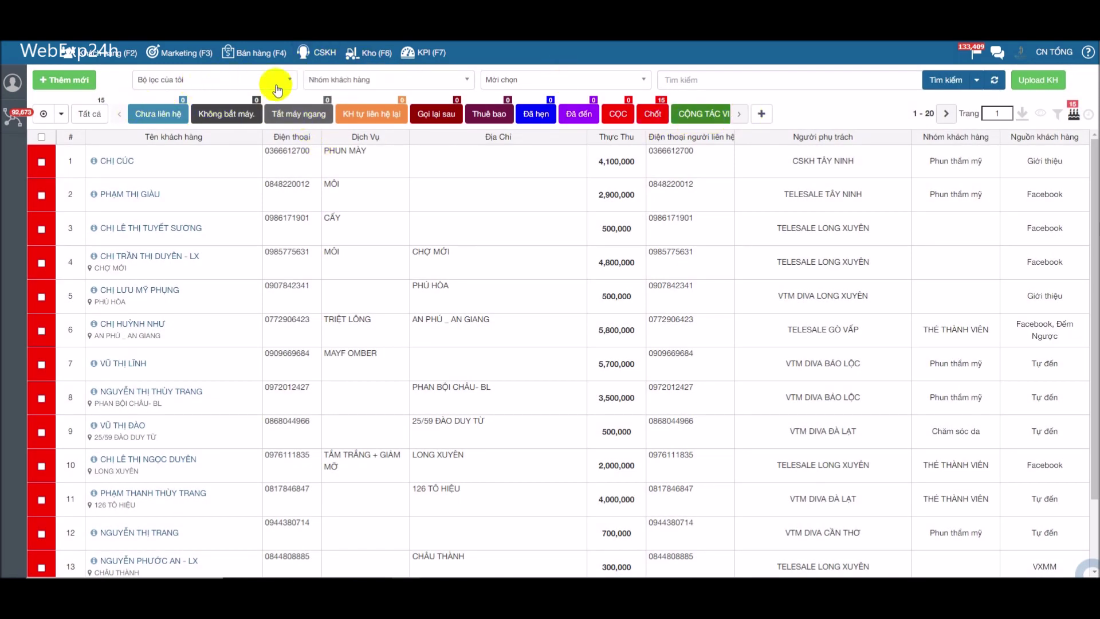
# - Add a customer relationship named Test in dark purple with a short description
pyautogui.click(761, 113)
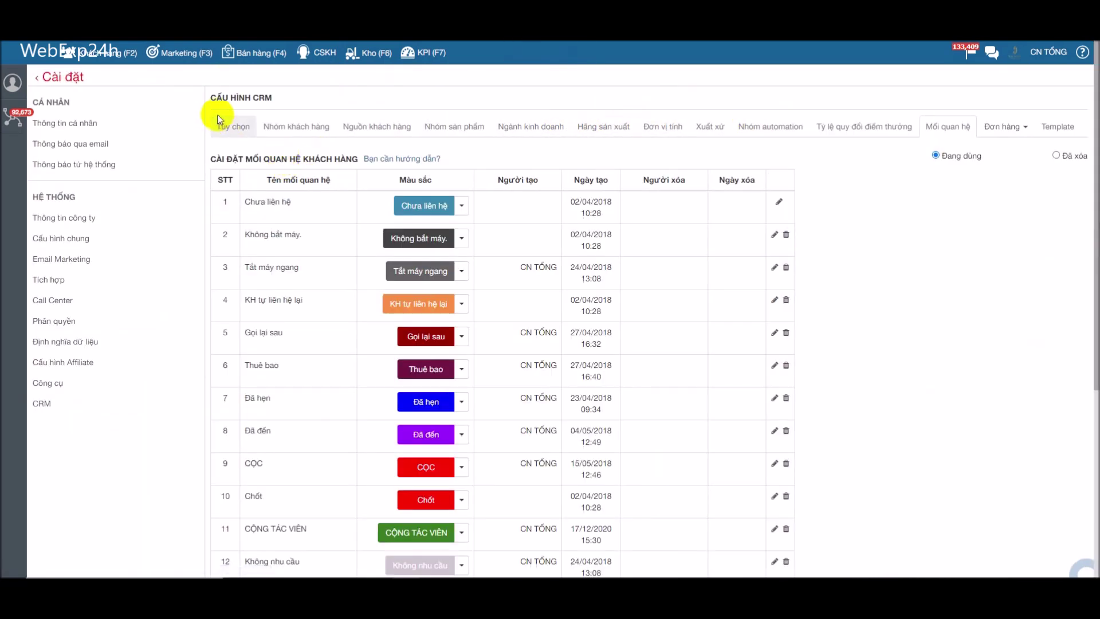
pyautogui.scroll(-5, 355, 283)
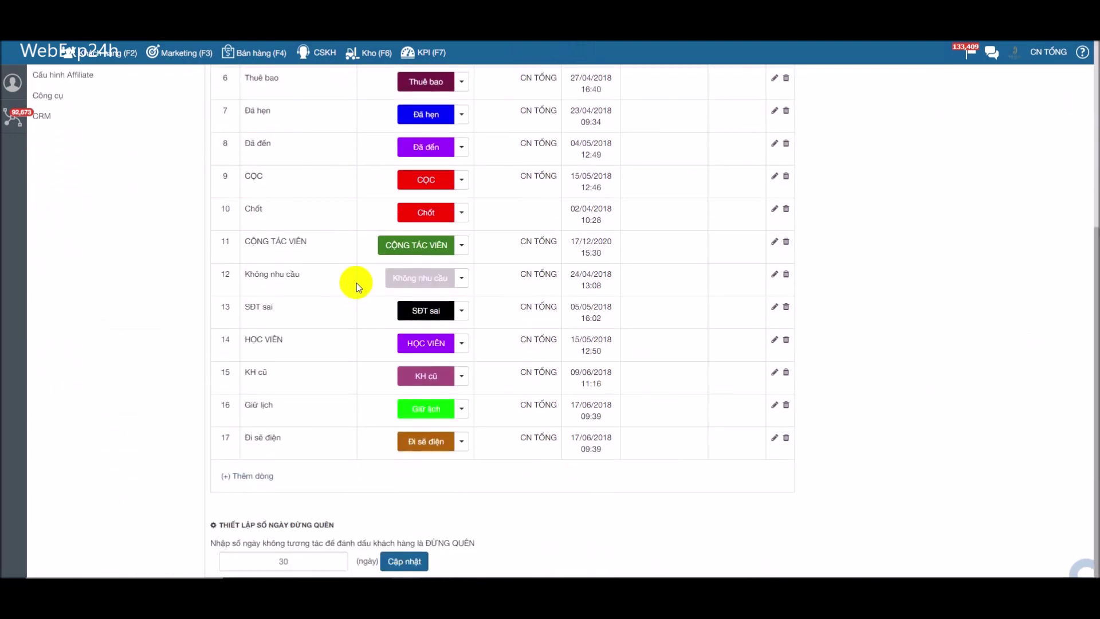
pyautogui.click(251, 477)
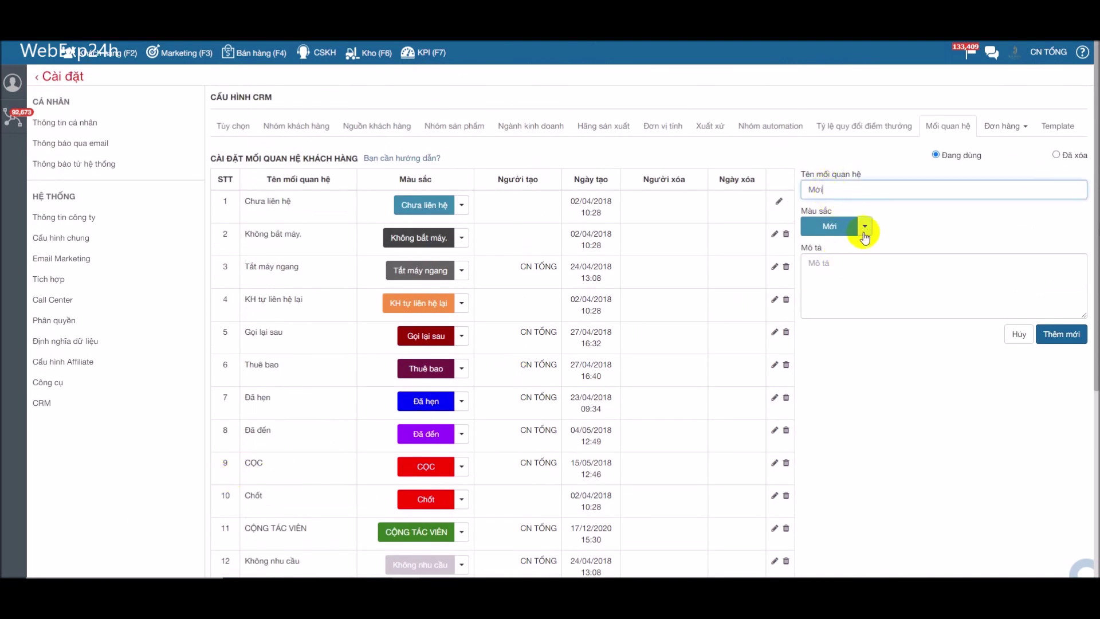
pyautogui.moveTo(802, 196); pyautogui.dragTo(838, 198)
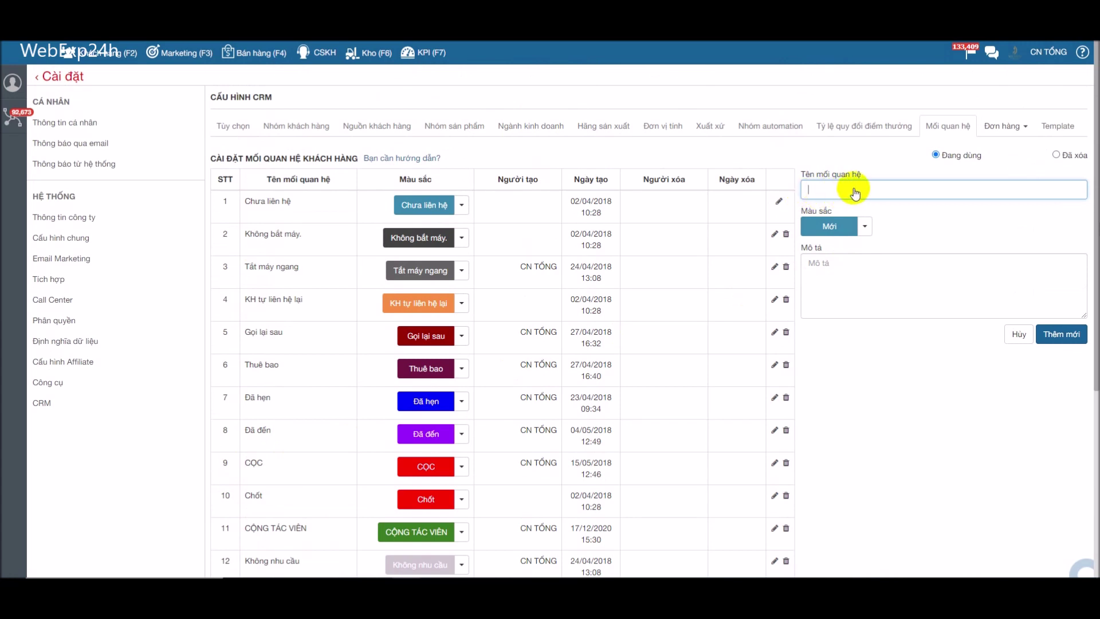
pyautogui.write('Test')
pyautogui.click(864, 226)
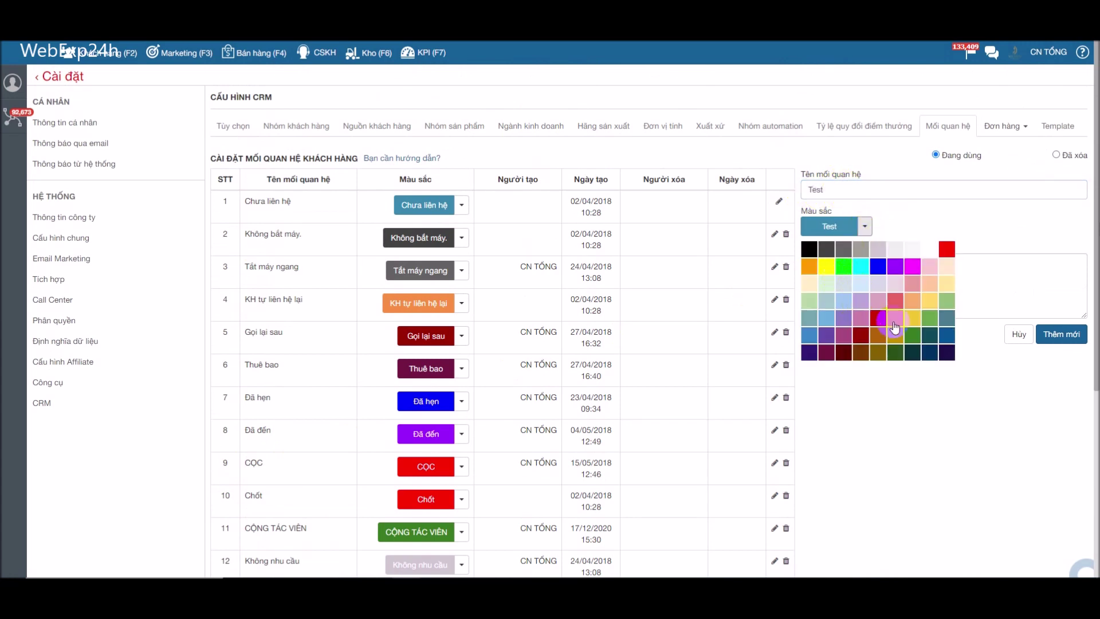
pyautogui.click(948, 352)
pyautogui.click(844, 285)
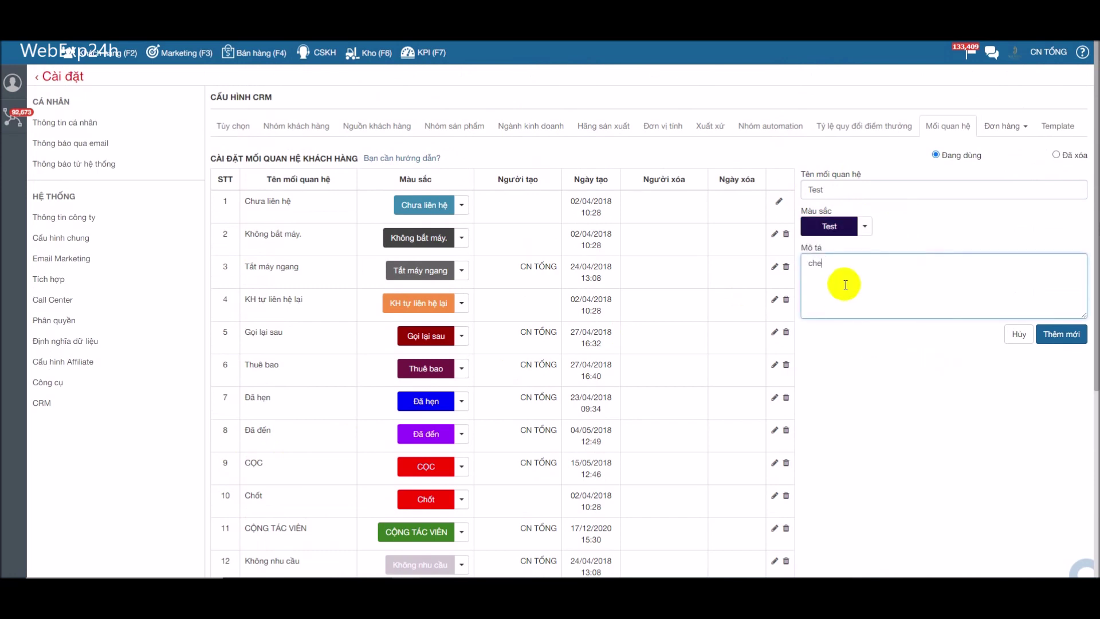
pyautogui.click(1064, 335)
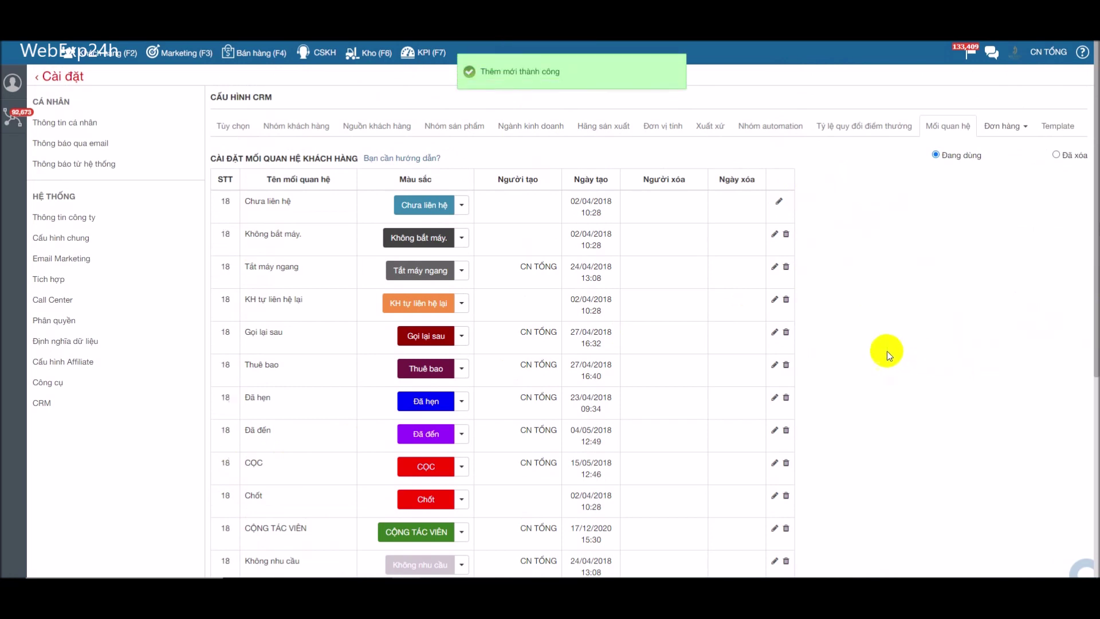
# - Try yellow as the colour of the Test relationship, and set it to blue
pyautogui.scroll(-5, 452, 372)
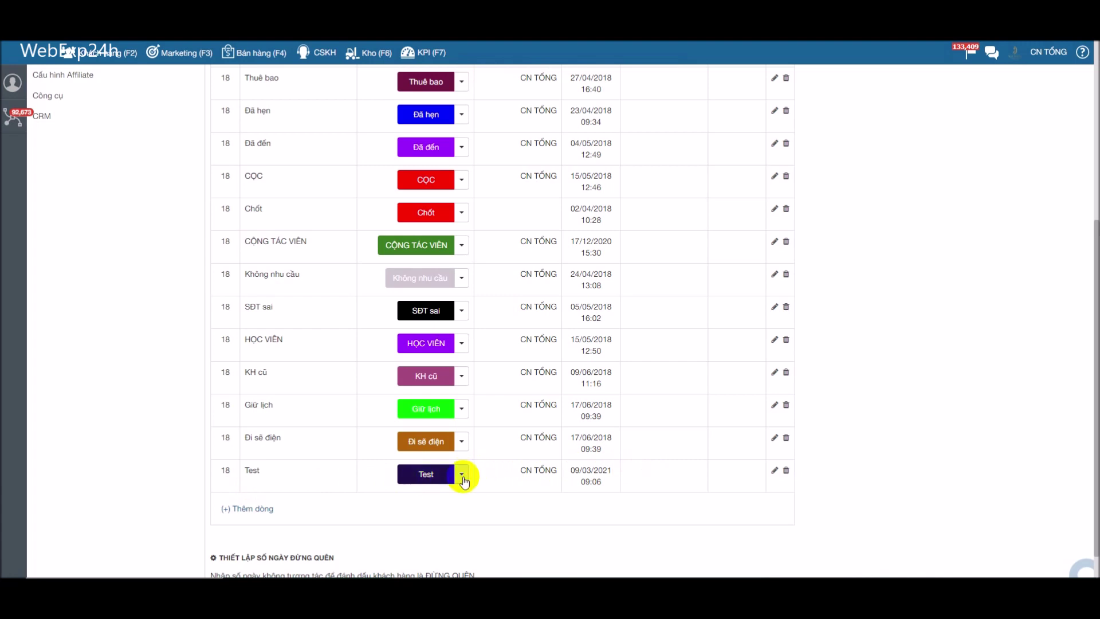
pyautogui.click(461, 476)
pyautogui.click(423, 514)
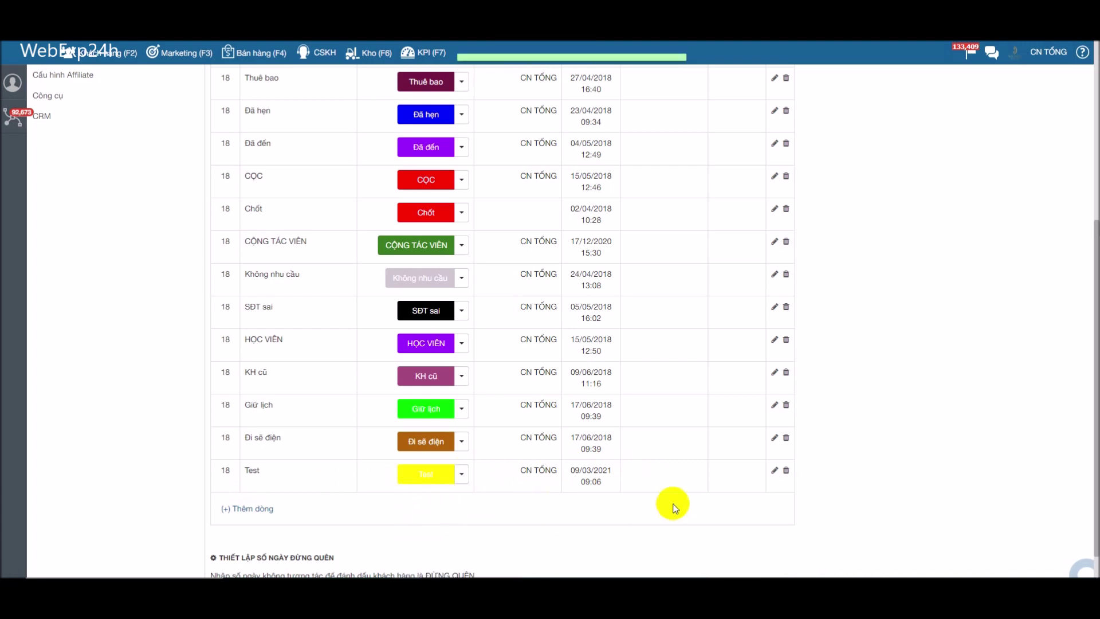
pyautogui.click(461, 478)
pyautogui.click(484, 514)
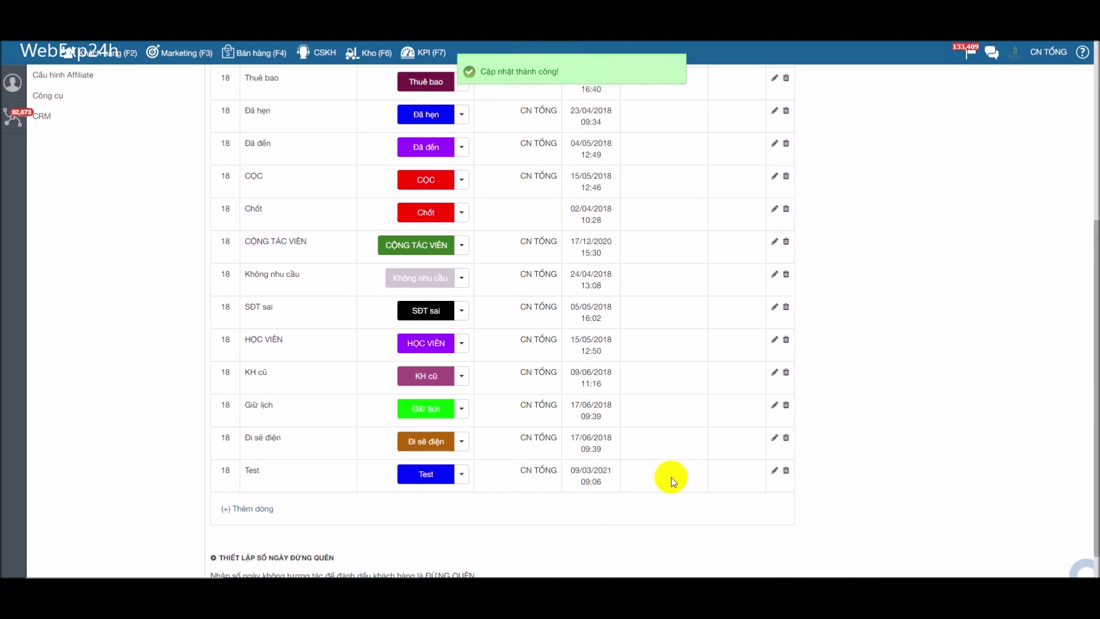
# - Delete the Test customer relationship and confirm the deletion
pyautogui.scroll(5, 486, 333)
pyautogui.scroll(-5, 484, 332)
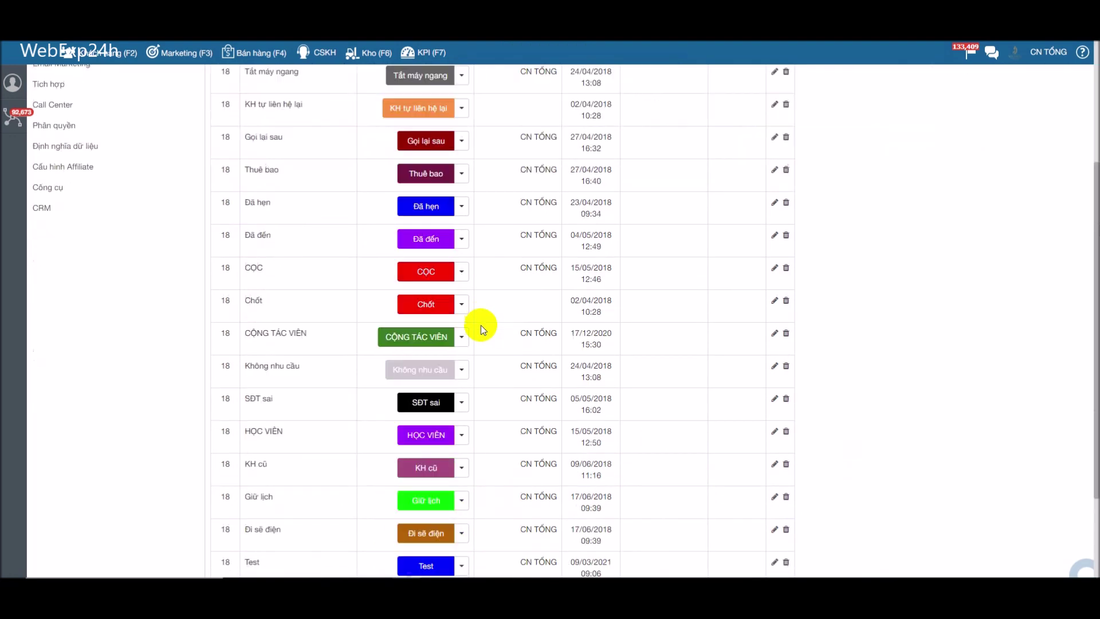
pyautogui.click(786, 528)
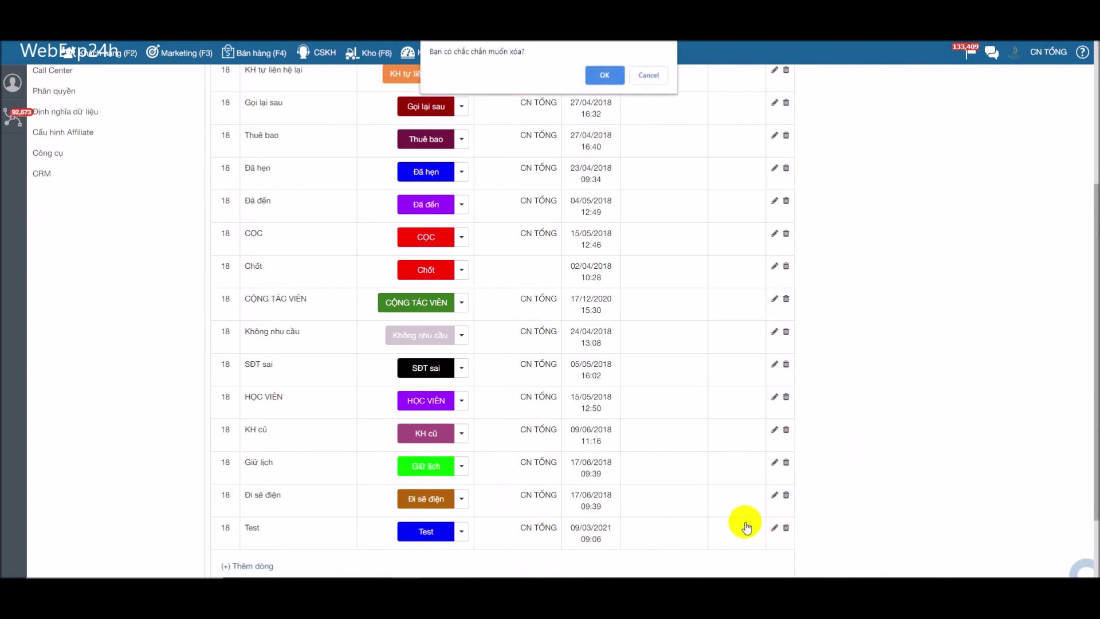
pyautogui.click(604, 75)
pyautogui.scroll(5, 470, 301)
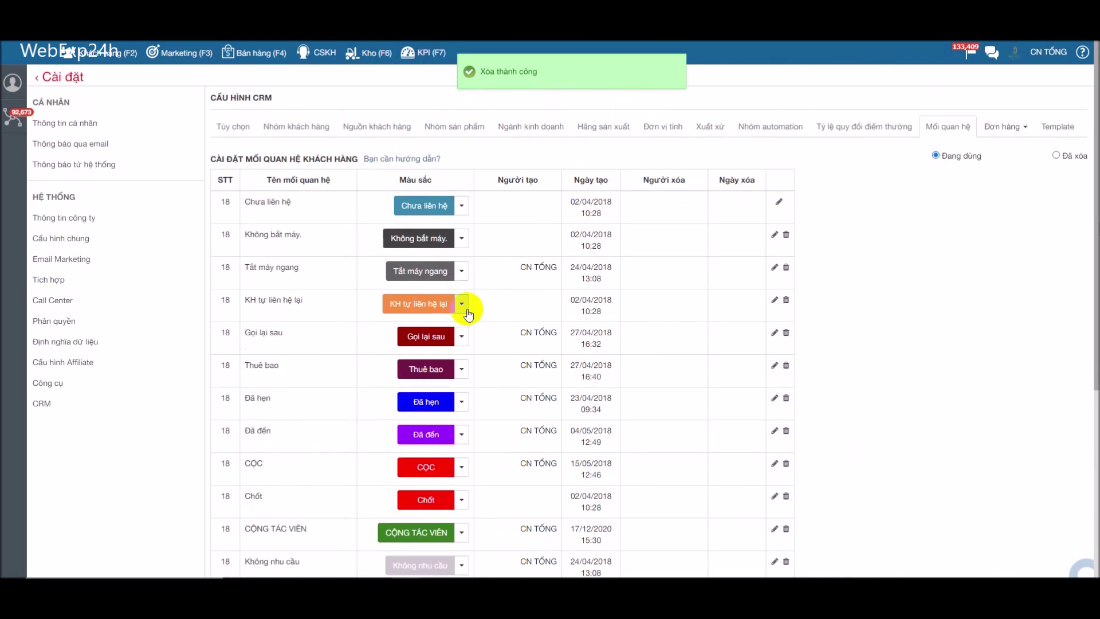
# - Review the CRM options for the approval processes and for editing approved orders
pyautogui.click(232, 126)
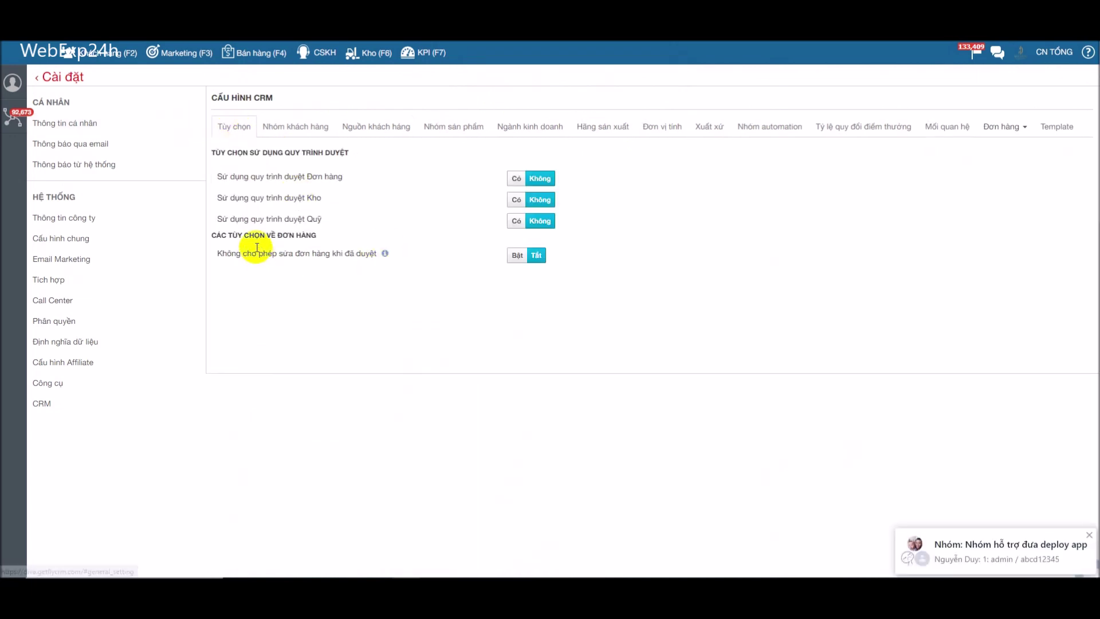
pyautogui.moveTo(223, 173); pyautogui.dragTo(410, 270)
pyautogui.click(407, 264)
# - Add a customer group named Test with its parent group left as Không rõ
pyautogui.click(293, 131)
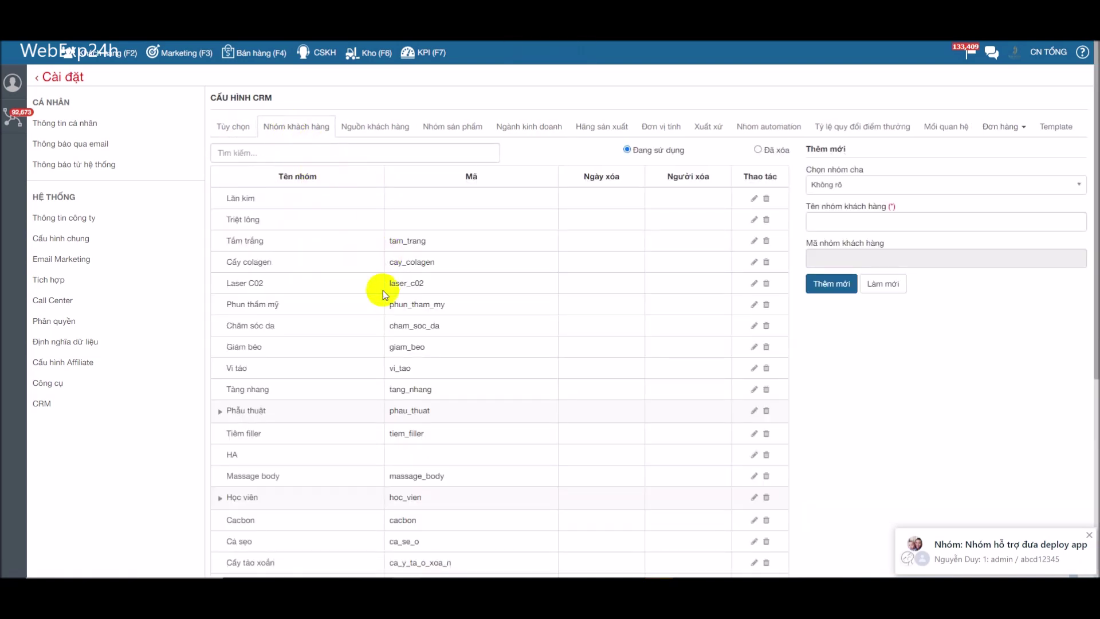
pyautogui.moveTo(281, 265); pyautogui.dragTo(221, 204)
pyautogui.click(302, 223)
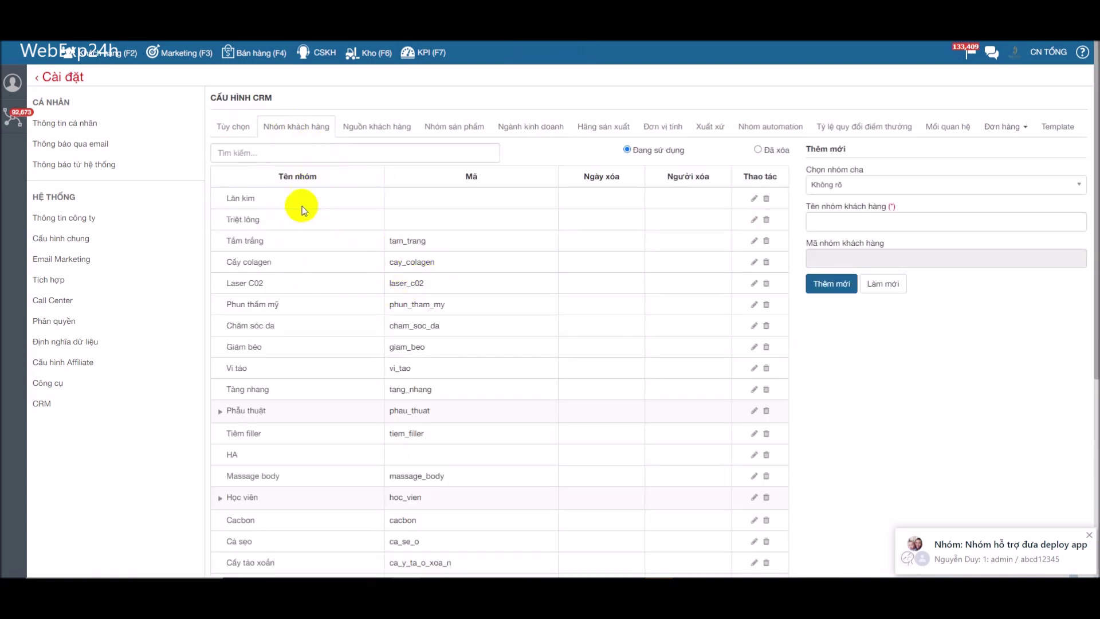
pyautogui.click(856, 187)
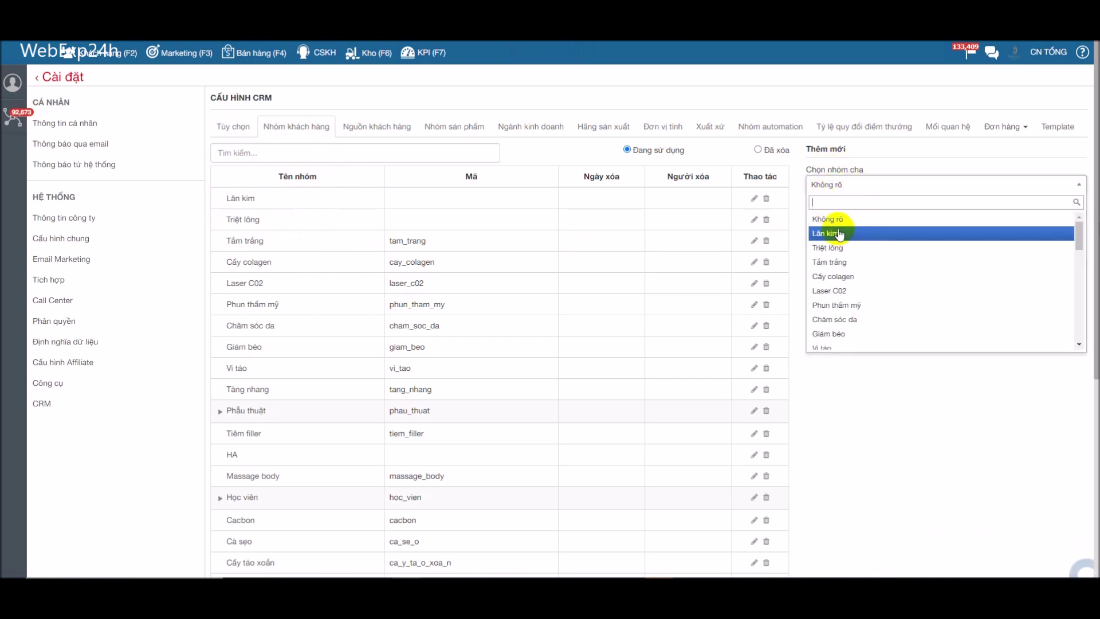
pyautogui.click(840, 407)
pyautogui.click(837, 224)
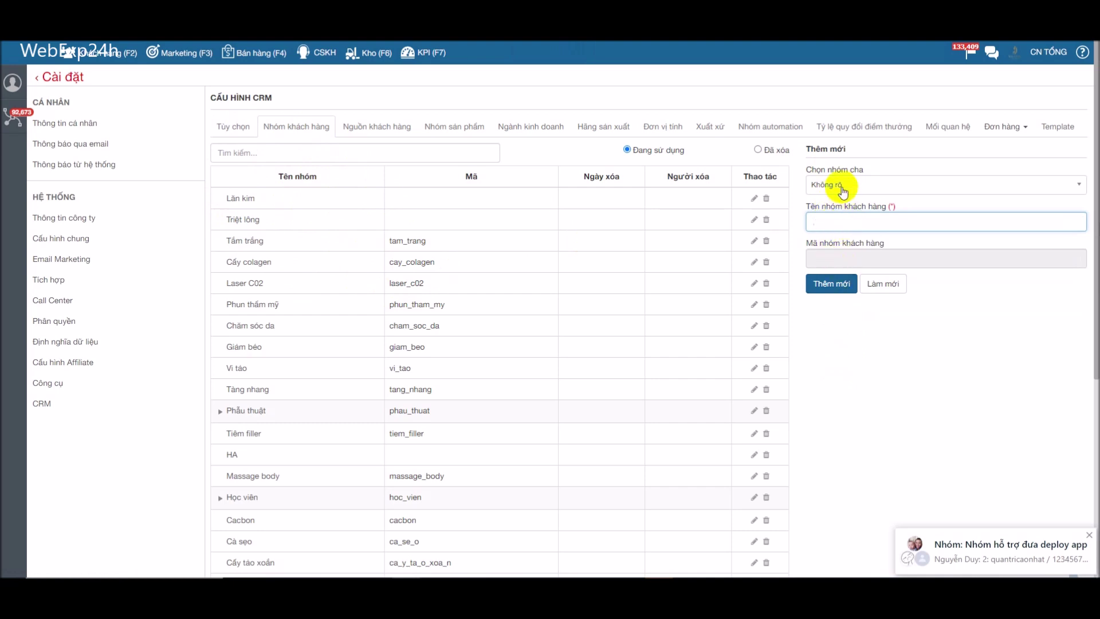
pyautogui.click(839, 187)
pyautogui.click(864, 485)
pyautogui.click(826, 226)
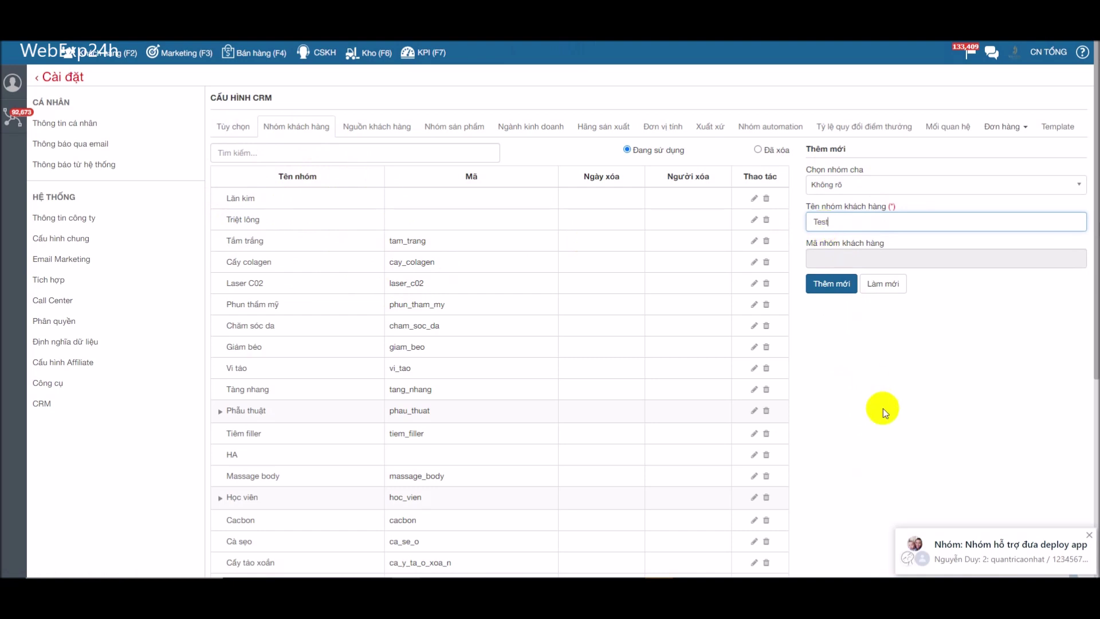
pyautogui.click(871, 372)
pyautogui.click(832, 283)
# - Delete the Test customer group and confirm the deletion
pyautogui.scroll(-5, 367, 374)
pyautogui.scroll(-1, 367, 373)
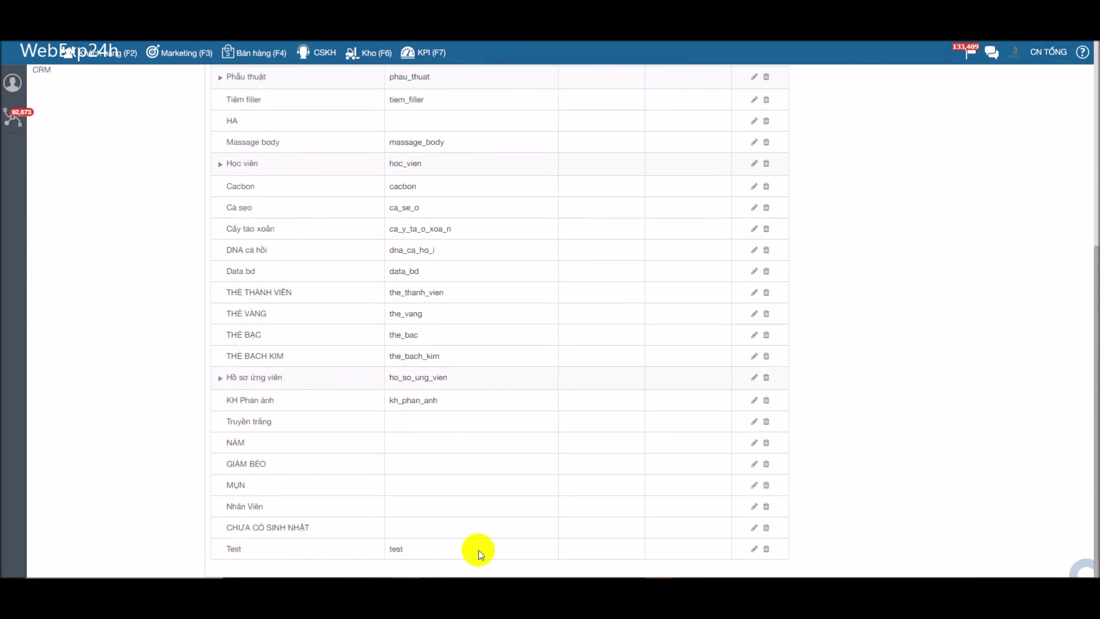
pyautogui.click(766, 550)
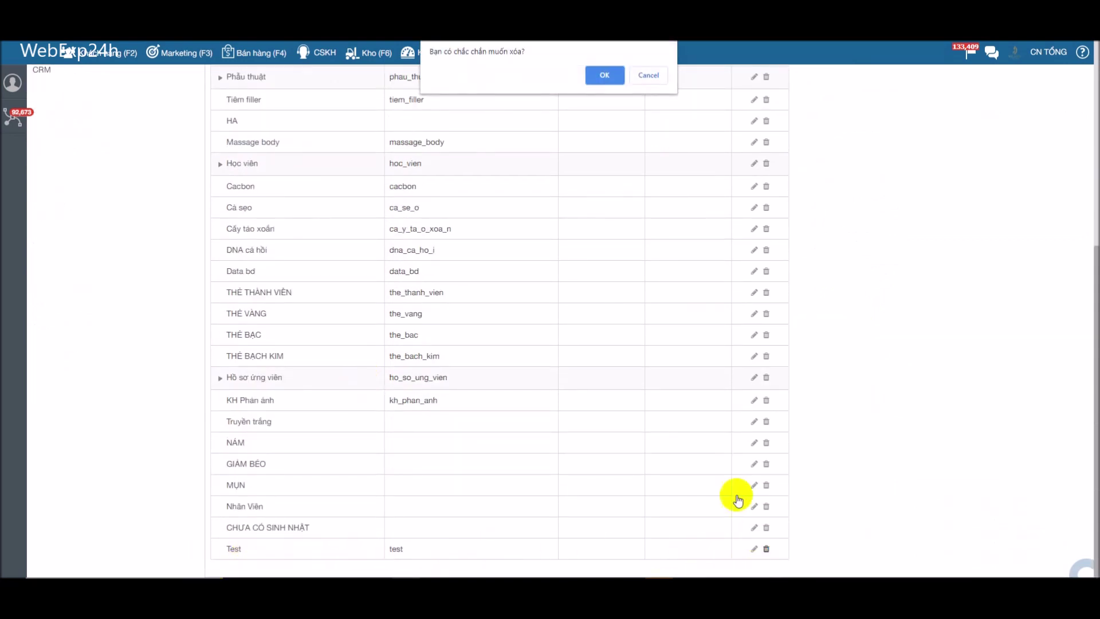
pyautogui.click(599, 74)
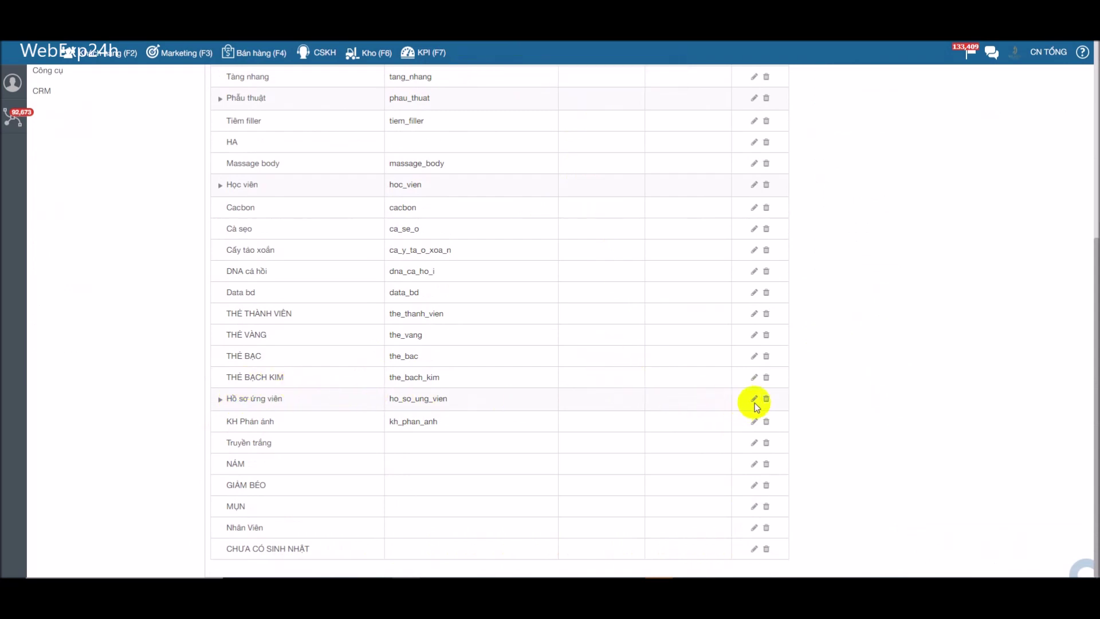
# - Open the KH Phản ánh customer group for editing
pyautogui.click(754, 427)
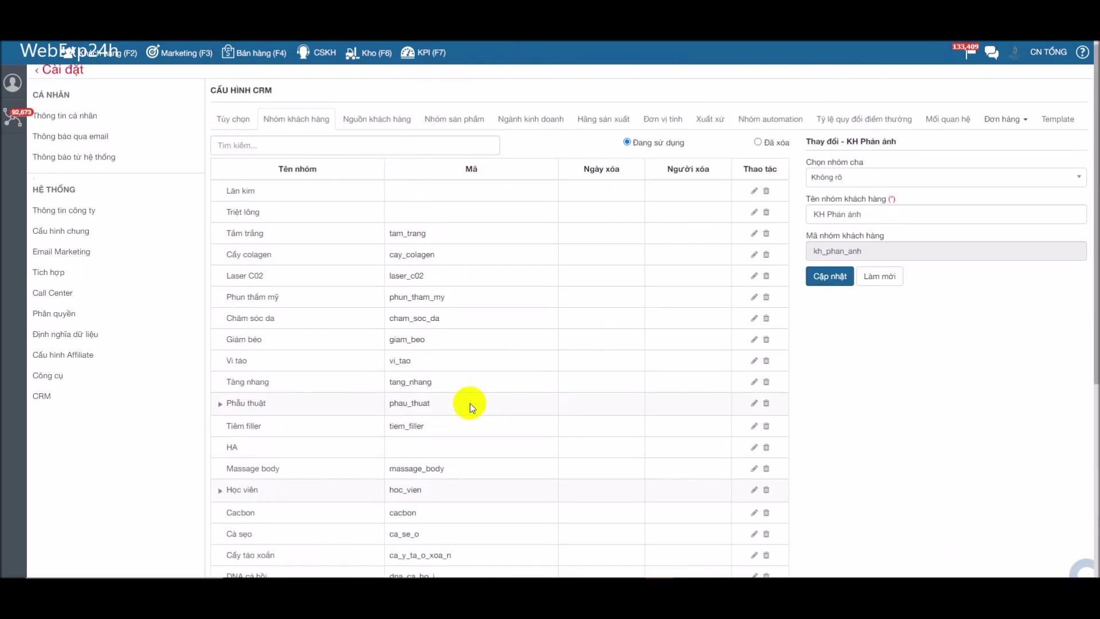
pyautogui.click(278, 154)
# - Look through the customer sources and add a new source named Test
pyautogui.click(375, 126)
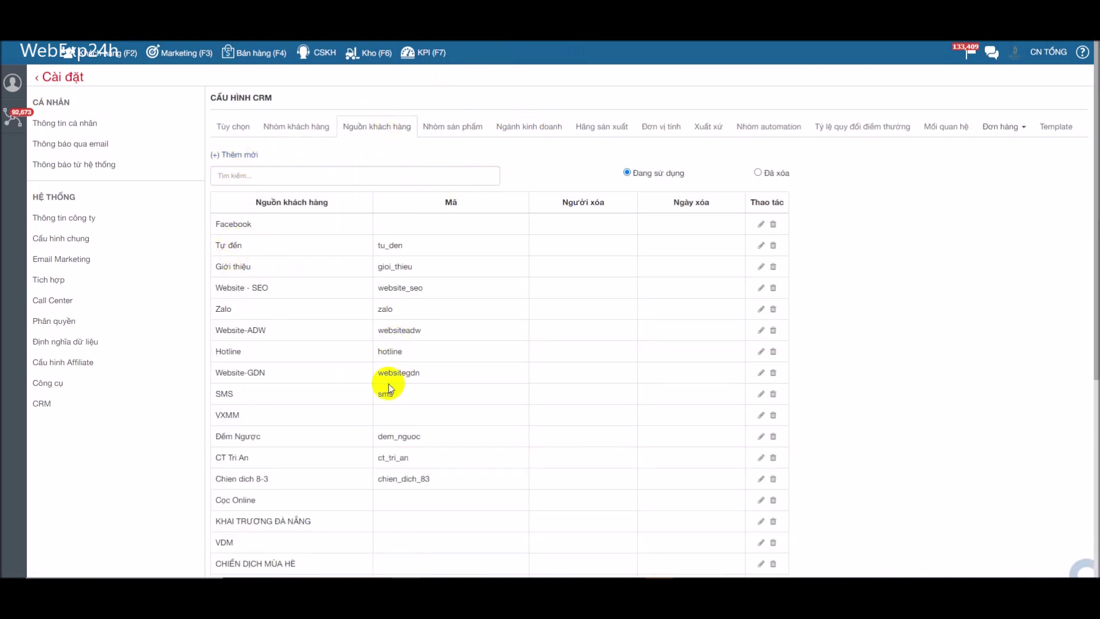
pyautogui.scroll(-5, 386, 386)
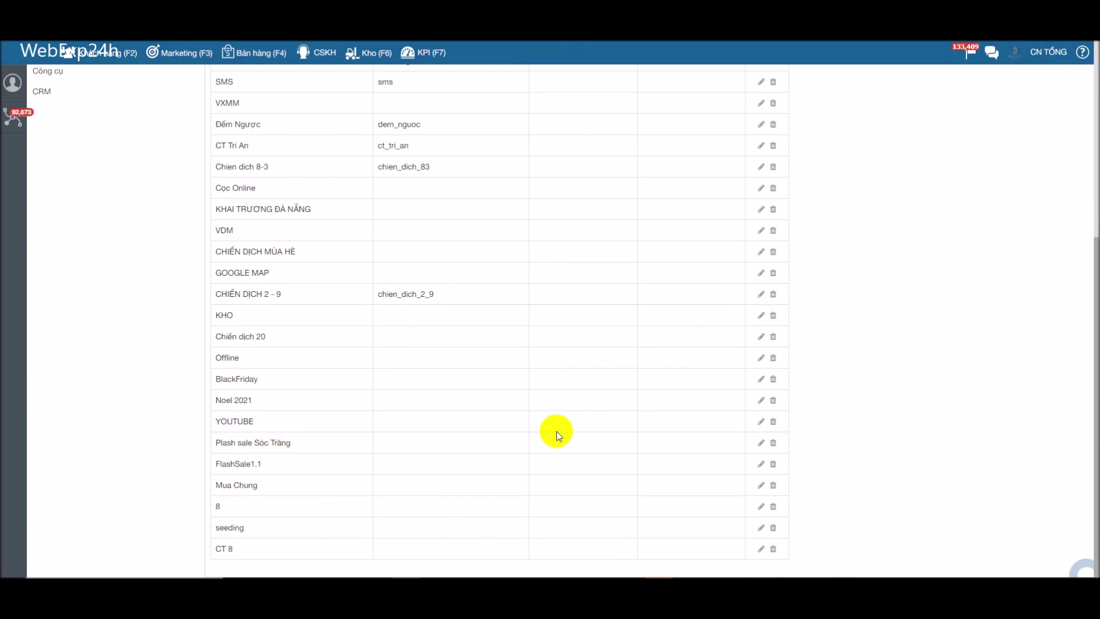
pyautogui.scroll(5, 490, 388)
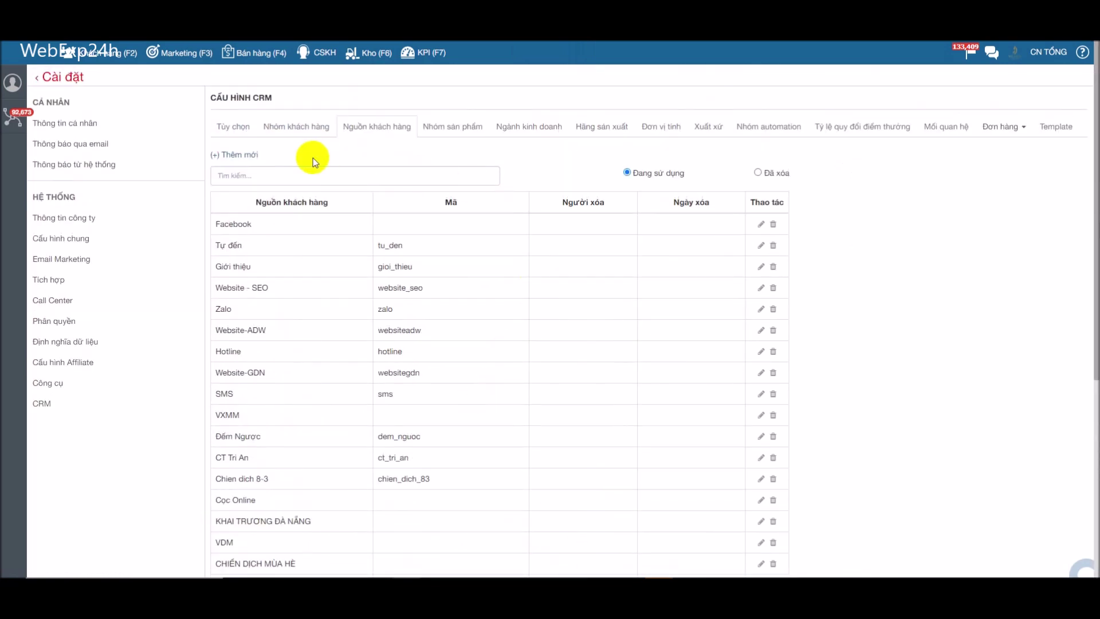
pyautogui.click(226, 154)
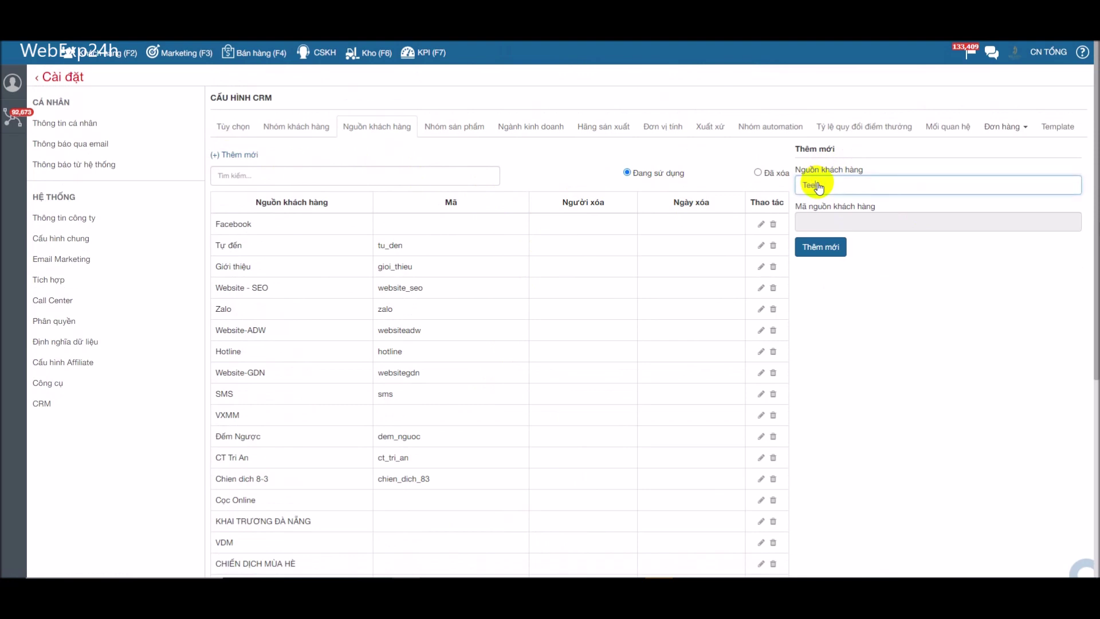
pyautogui.write('Test')
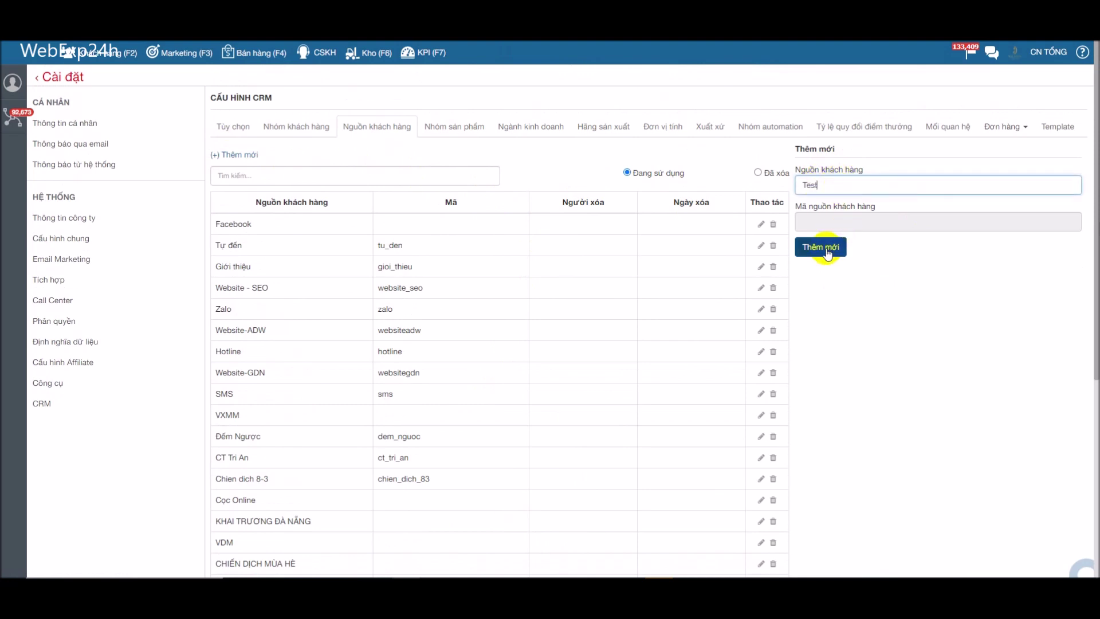
pyautogui.click(819, 248)
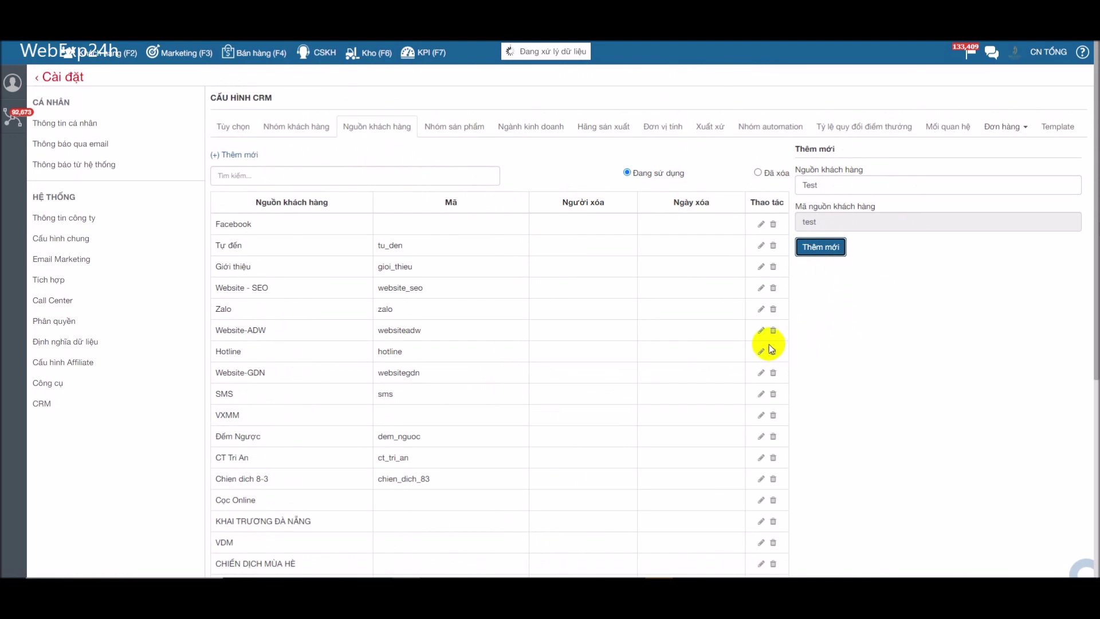
# - Delete the Test customer source and confirm the deletion
pyautogui.scroll(-6, 519, 356)
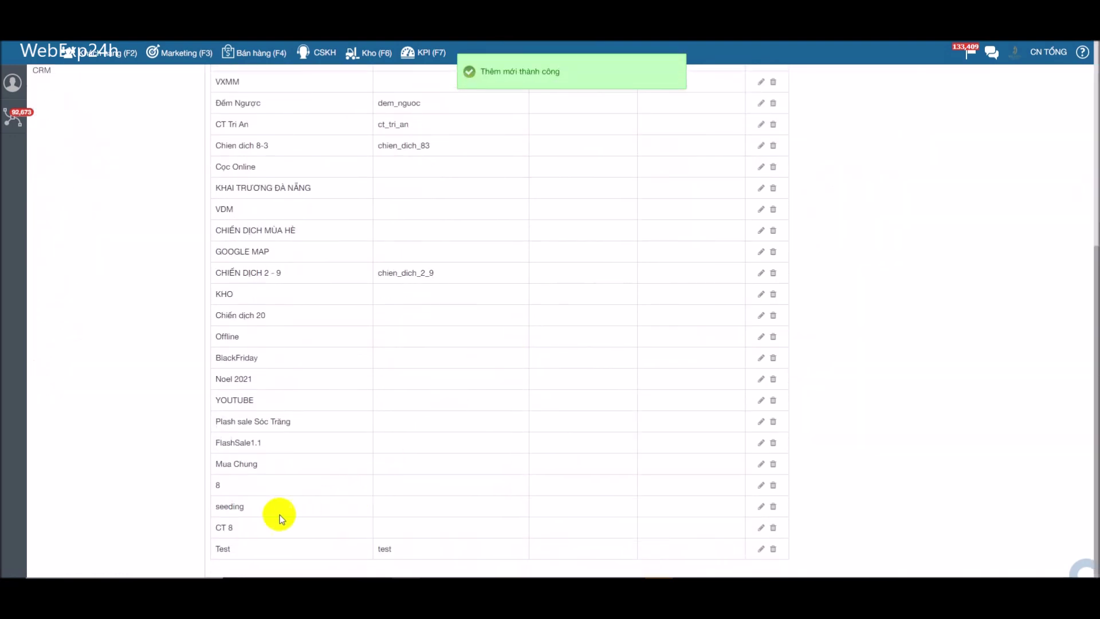
pyautogui.click(773, 548)
pyautogui.click(613, 95)
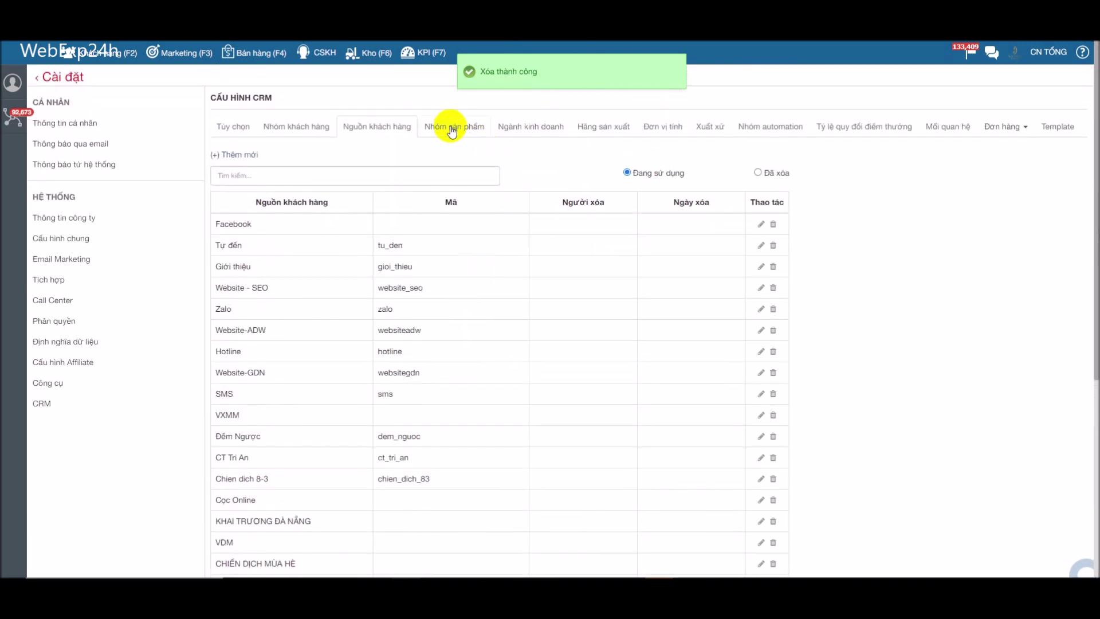
# - Start a new product group under the parent MỸ PHẨM, go through its fields, and return to the list without saving
pyautogui.click(453, 127)
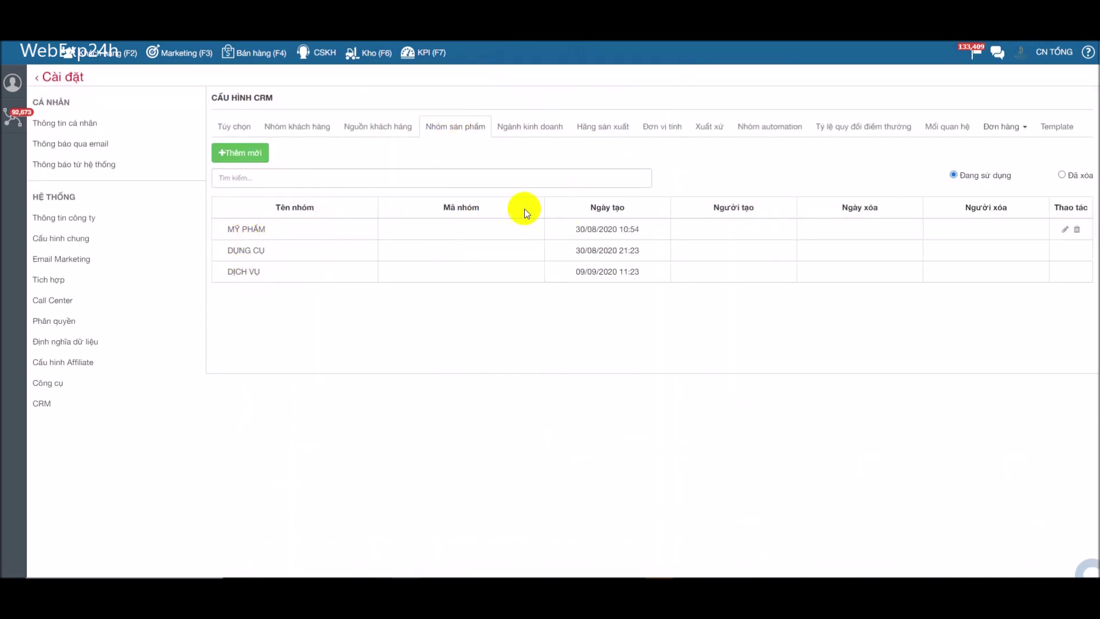
pyautogui.click(234, 154)
pyautogui.click(274, 184)
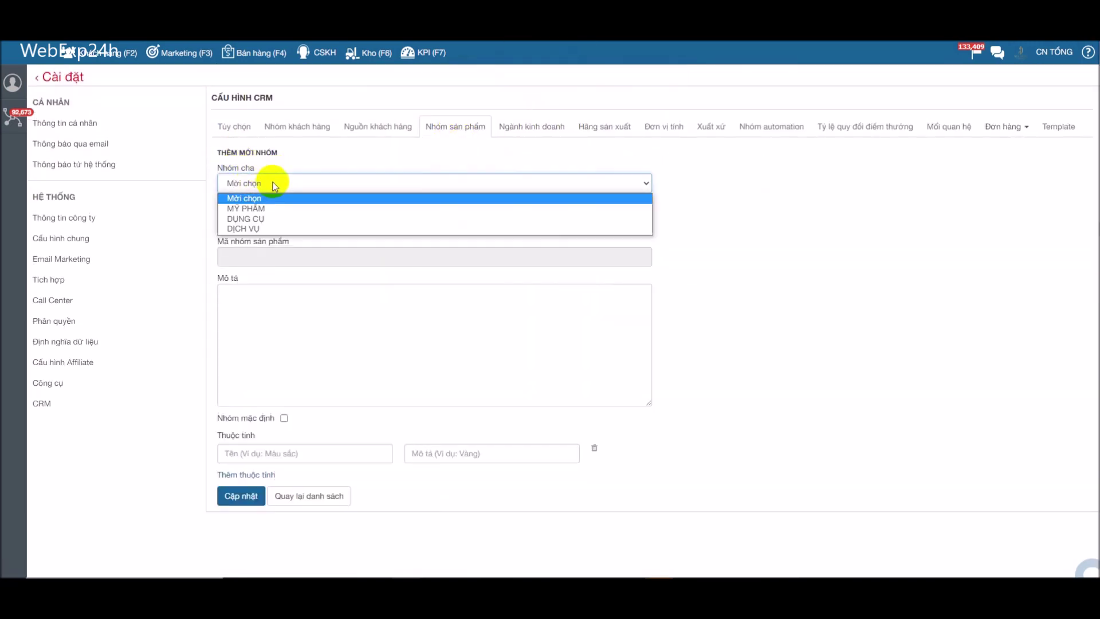
pyautogui.click(258, 207)
pyautogui.click(254, 220)
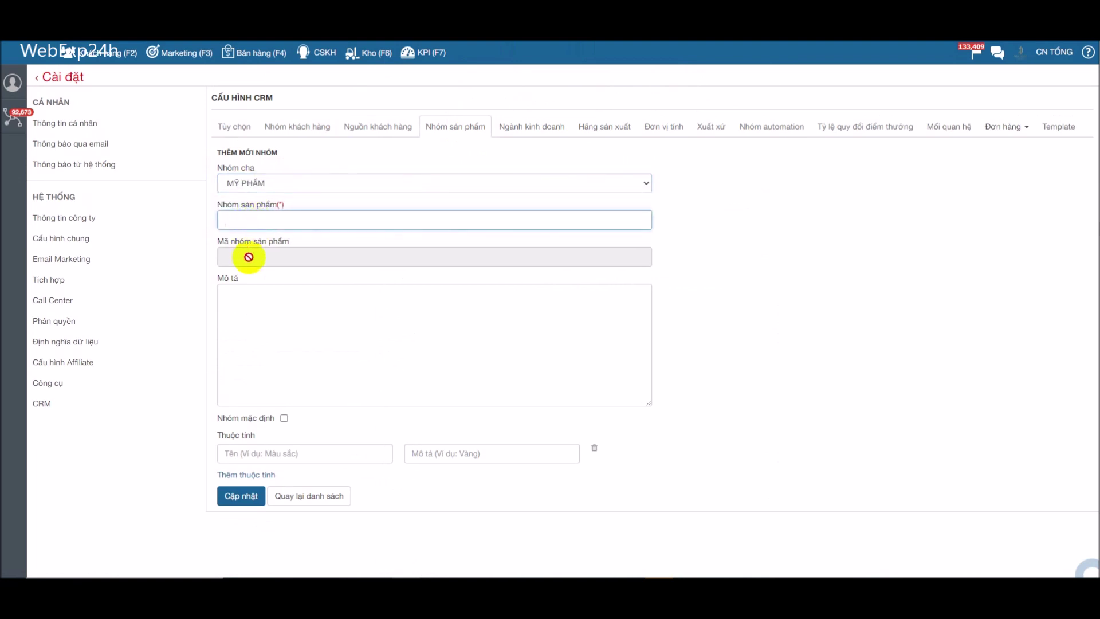
pyautogui.click(255, 314)
pyautogui.click(284, 456)
pyautogui.click(496, 500)
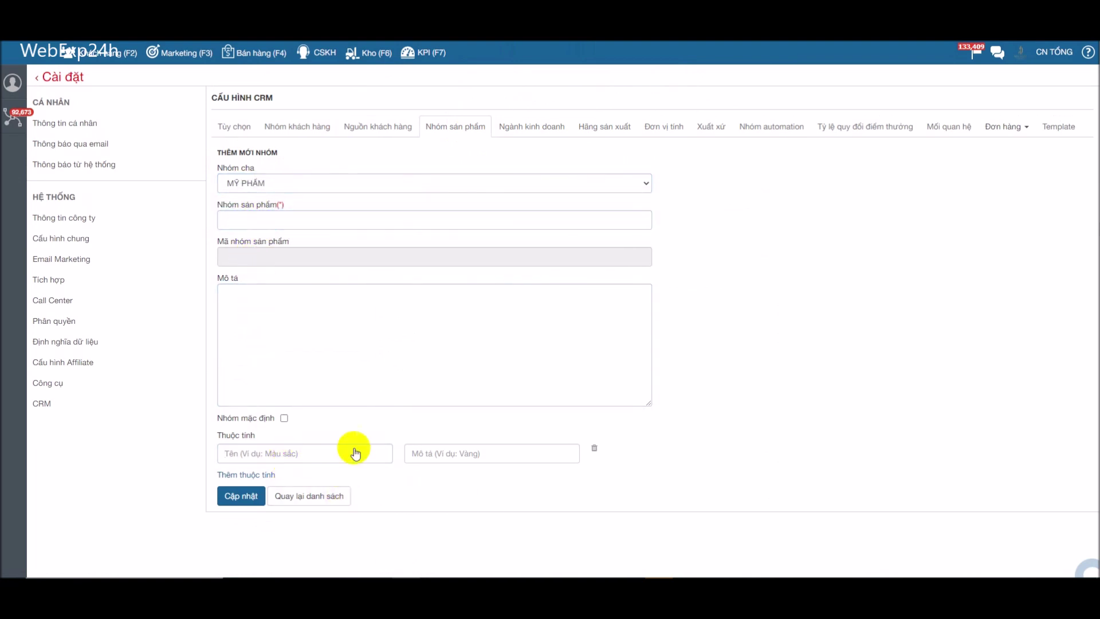
pyautogui.click(312, 495)
# - Add a business sector named tết and delete that same entry, confirming the deletion
pyautogui.click(524, 125)
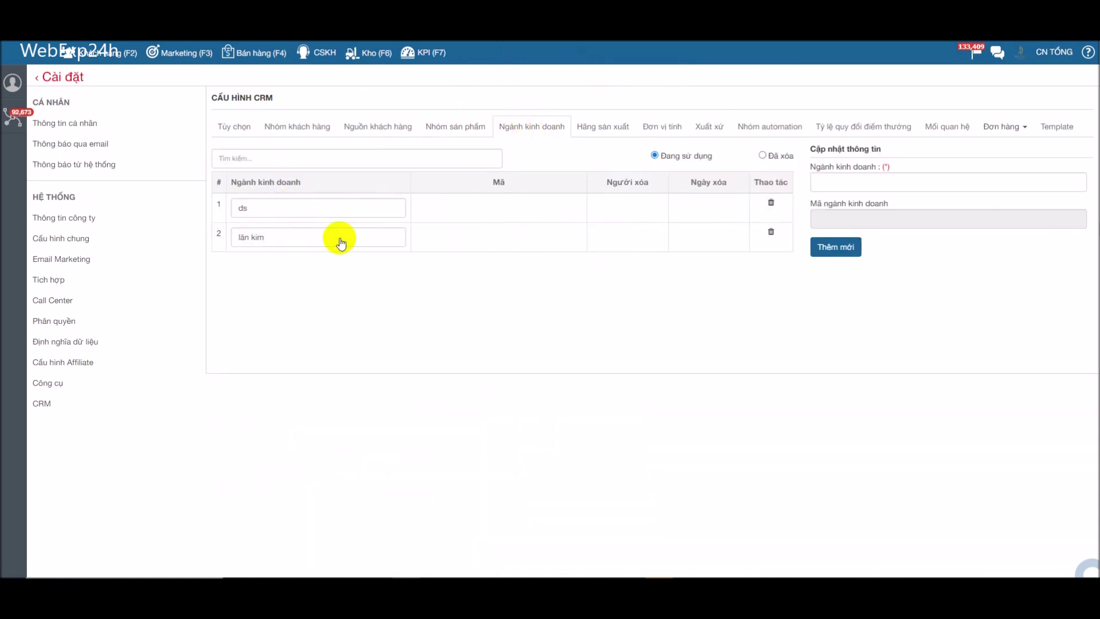
pyautogui.click(832, 184)
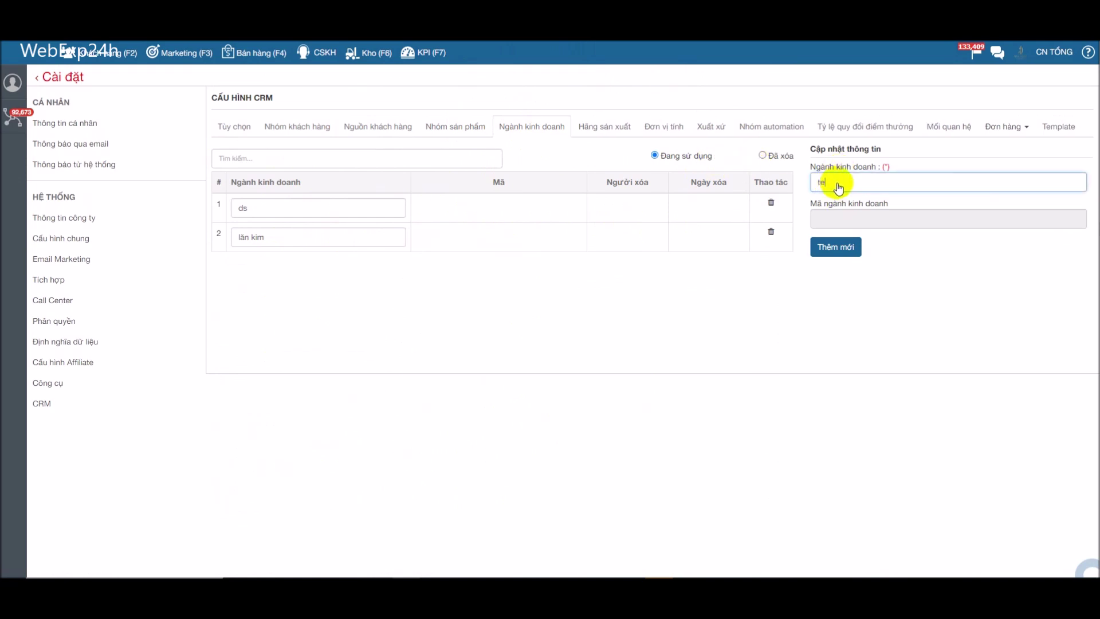
pyautogui.click(835, 247)
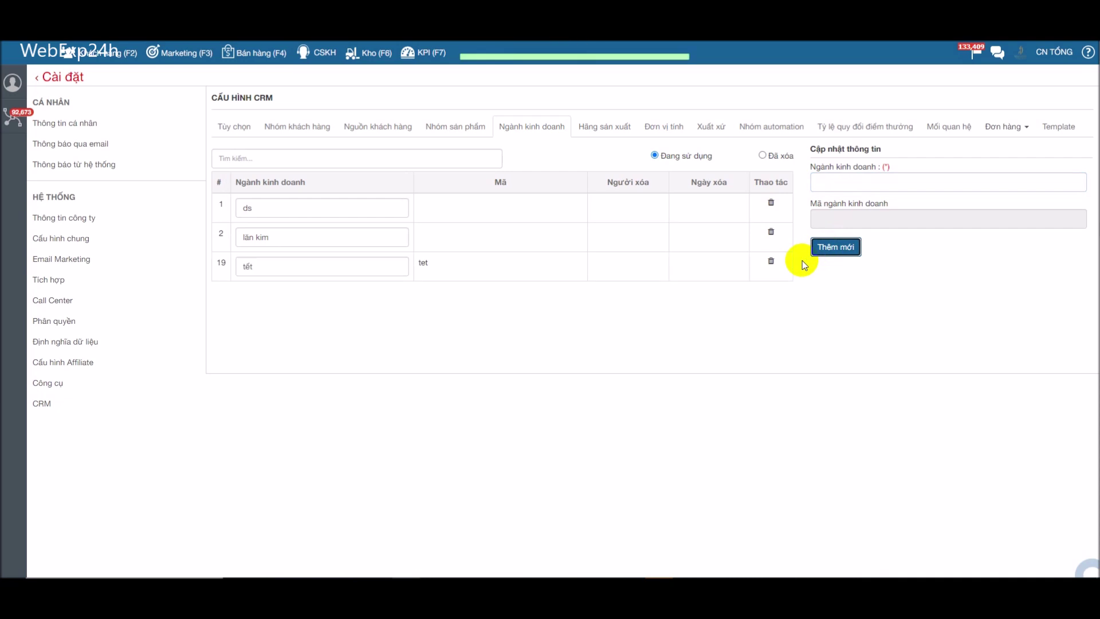
pyautogui.click(770, 261)
pyautogui.click(619, 98)
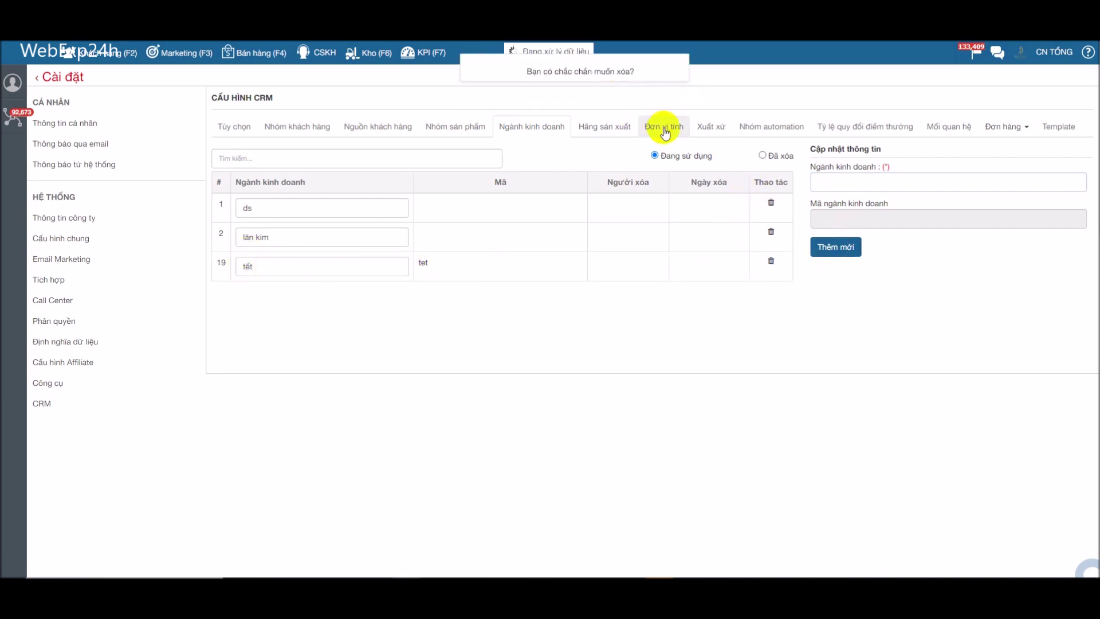
# - Add a manufacturer named Tees and delete that same entry, confirming the deletion
pyautogui.click(602, 128)
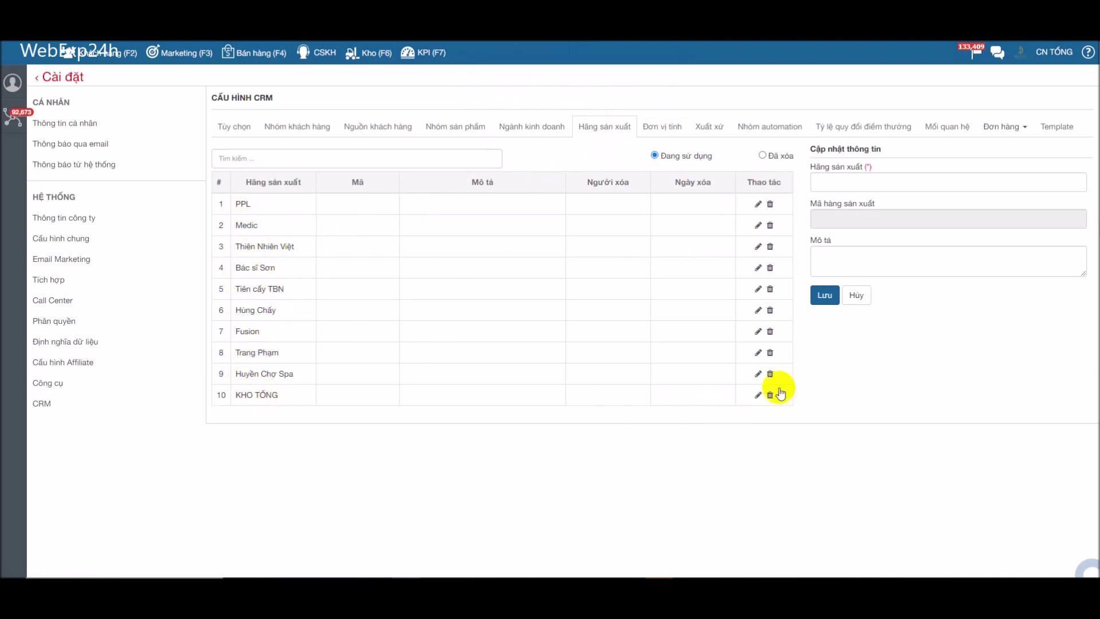
pyautogui.click(829, 182)
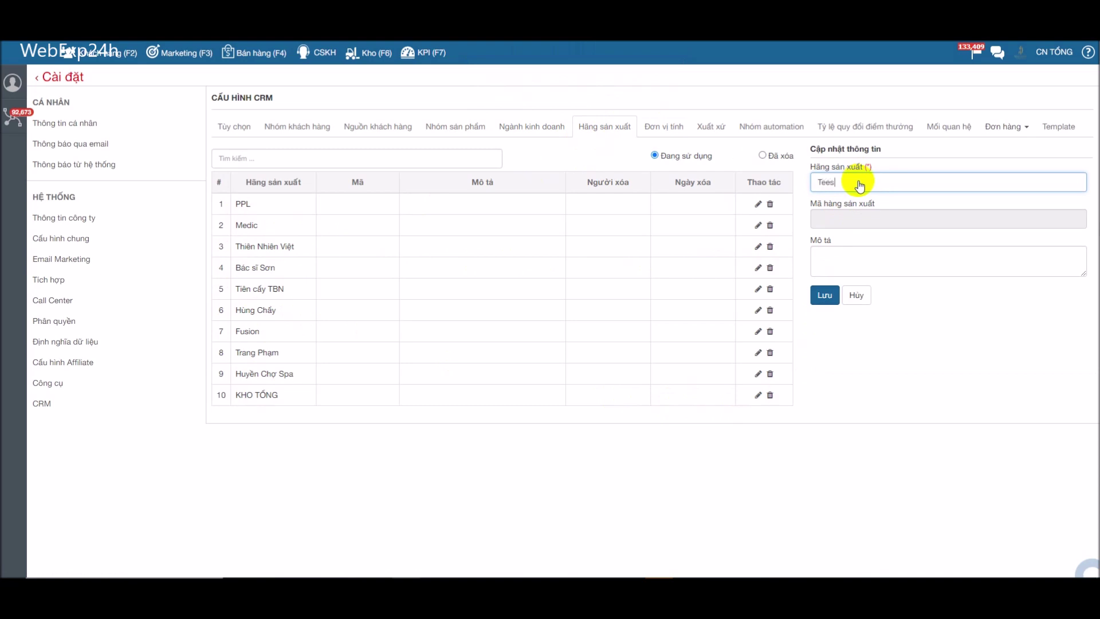
pyautogui.click(825, 296)
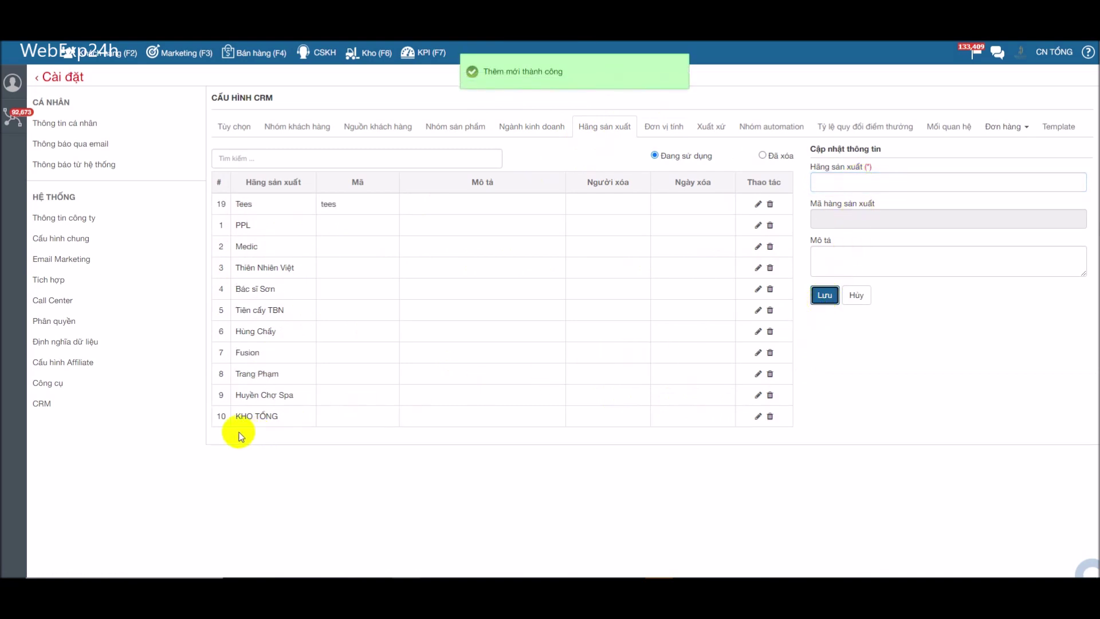
pyautogui.click(769, 204)
pyautogui.click(620, 103)
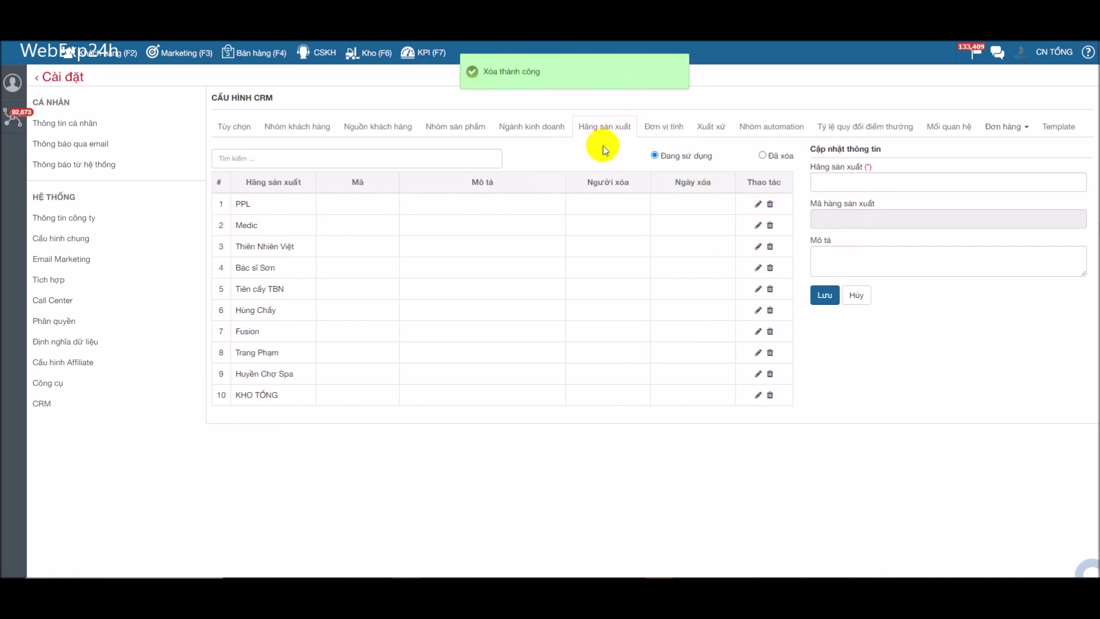
# - Look through the full list of units of measure in the CRM configuration
pyautogui.click(651, 128)
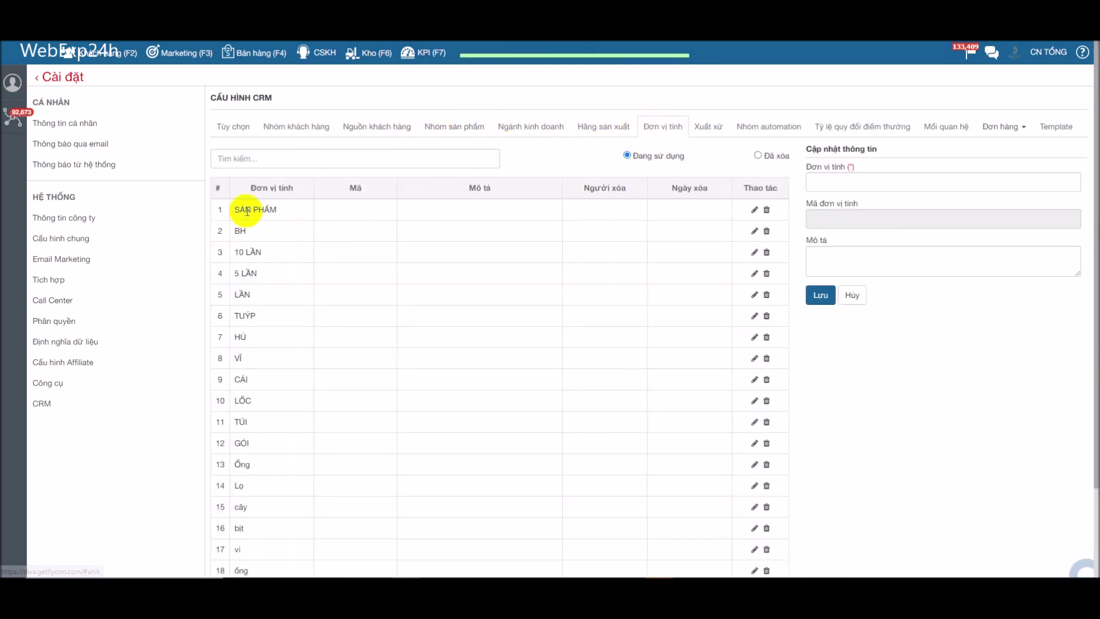
pyautogui.scroll(-2, 542, 363)
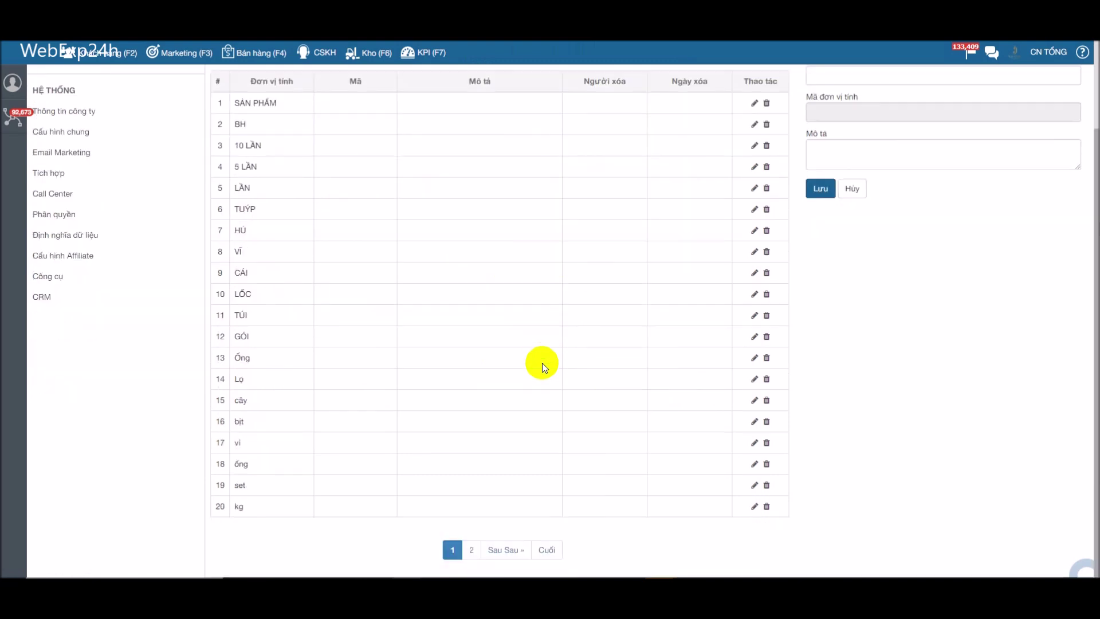
pyautogui.scroll(2, 541, 362)
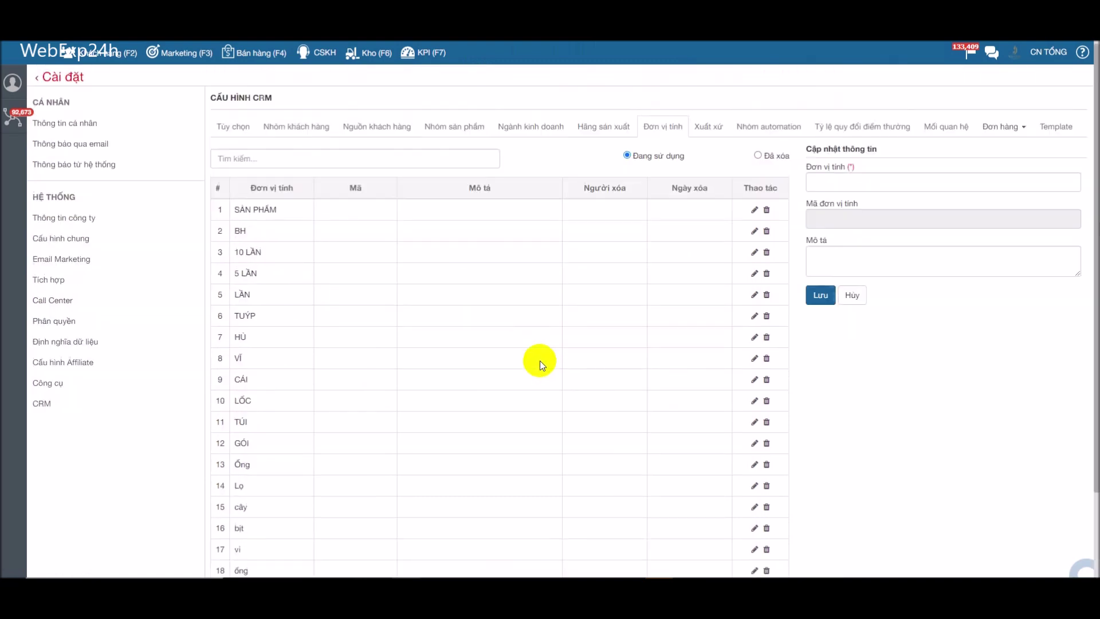
# - Add a product origin named Việt Nam and delete that same entry, confirming the deletion
pyautogui.click(710, 127)
pyautogui.click(239, 158)
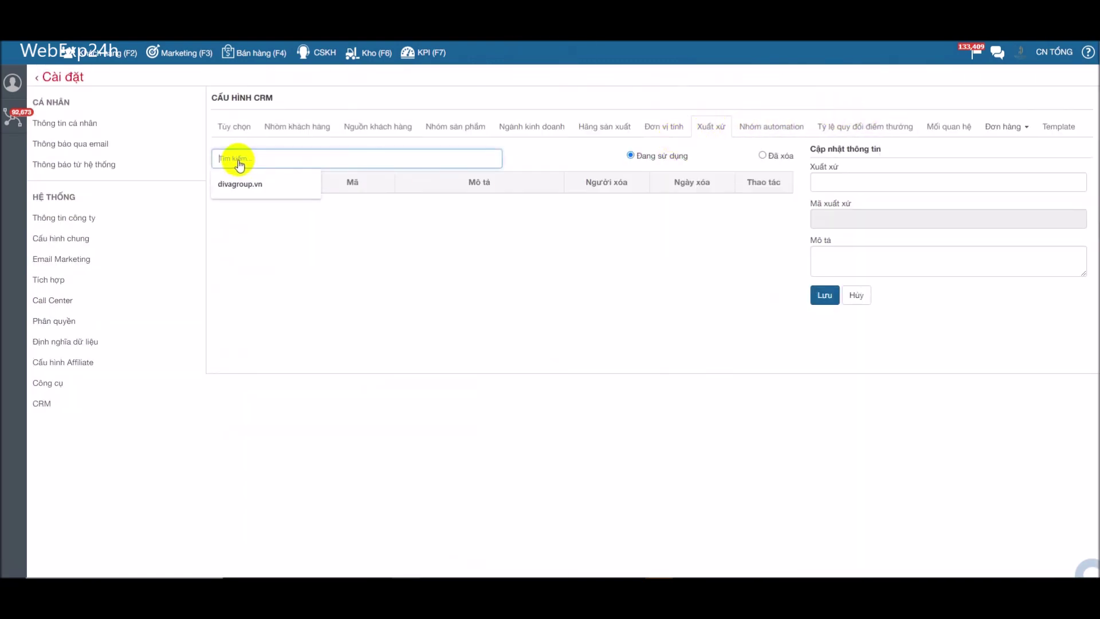
pyautogui.click(831, 189)
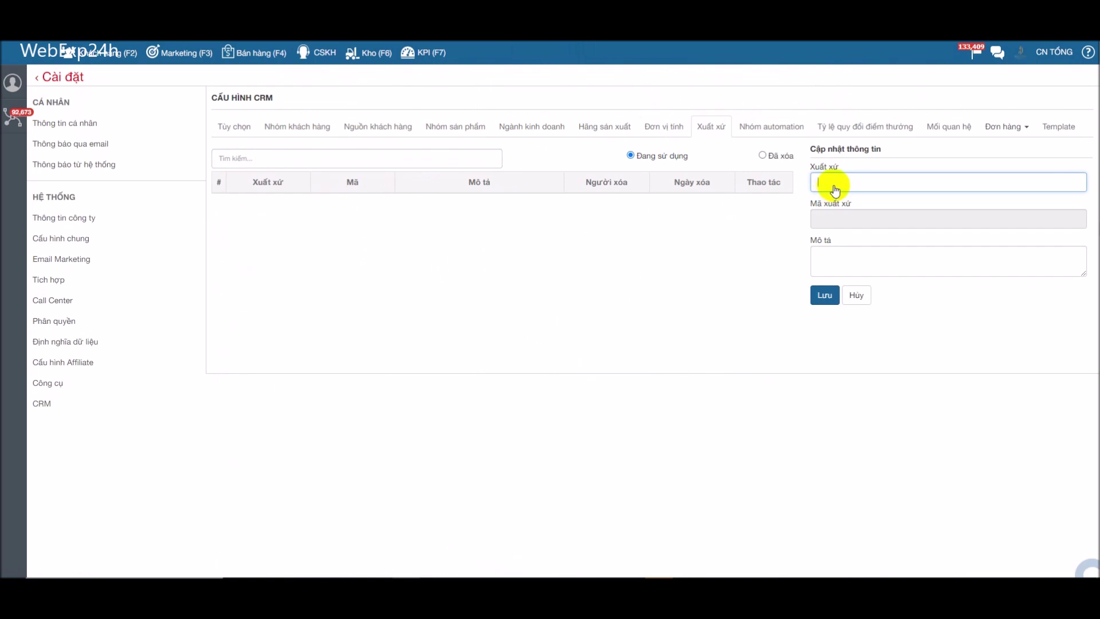
pyautogui.moveTo(835, 190); pyautogui.dragTo(805, 189)
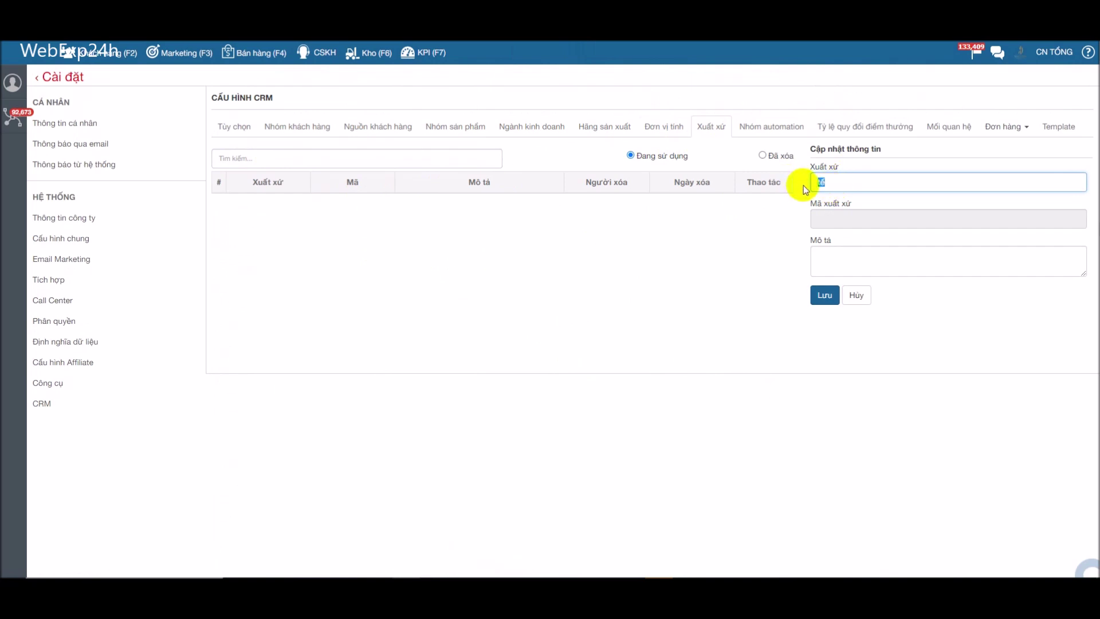
pyautogui.write('tj Nam')
pyautogui.click(811, 295)
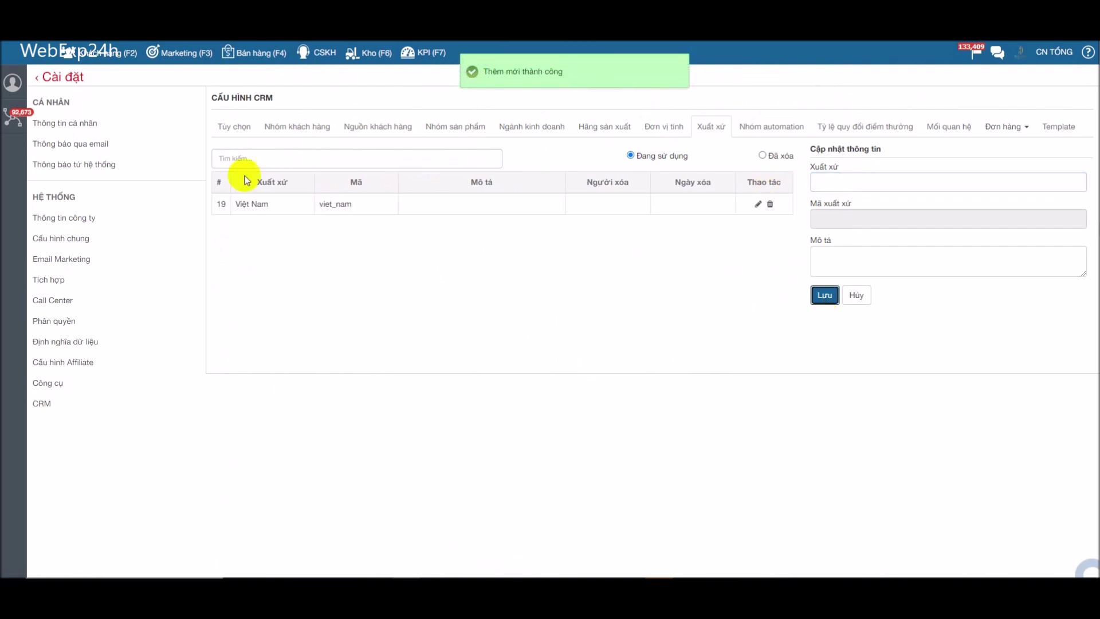
pyautogui.click(770, 205)
pyautogui.click(623, 98)
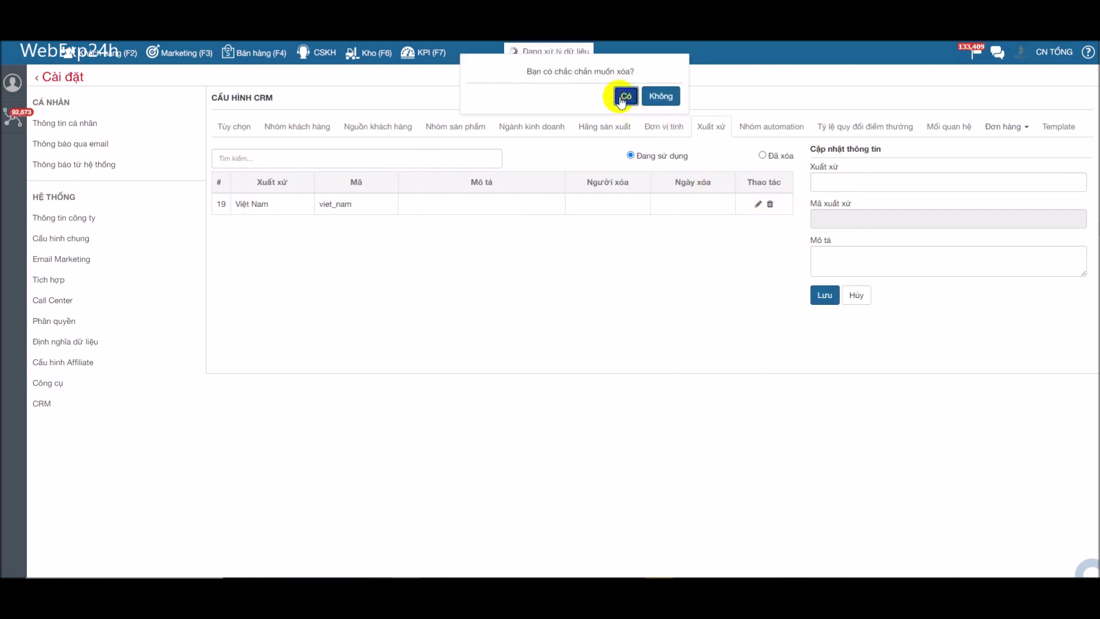
# - Look through the automation groups and add a new group
pyautogui.click(764, 129)
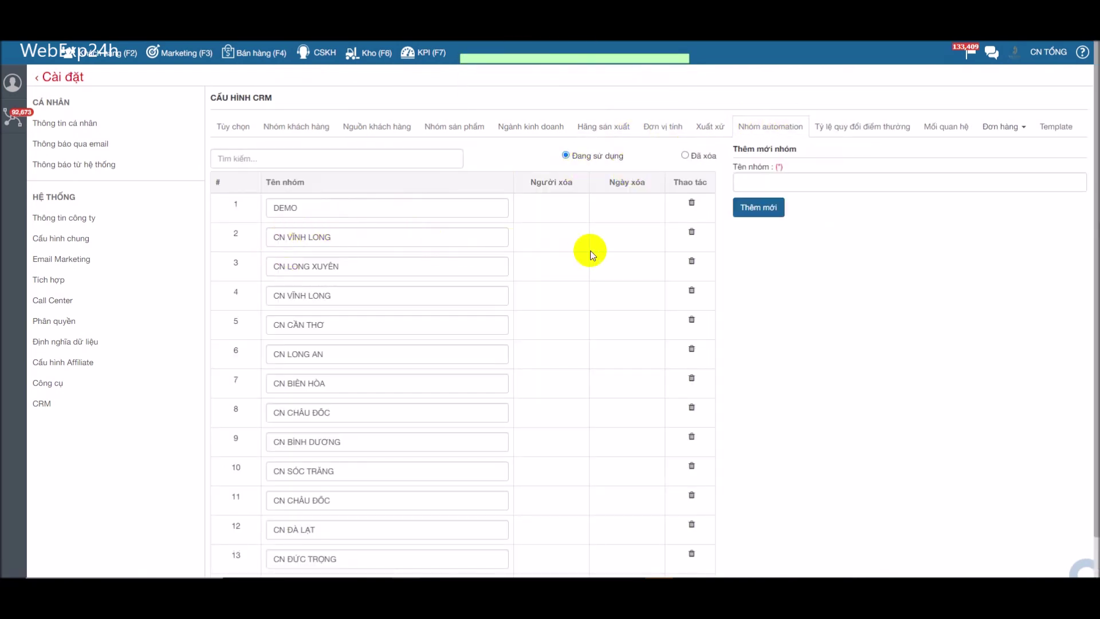
pyautogui.scroll(-1, 628, 246)
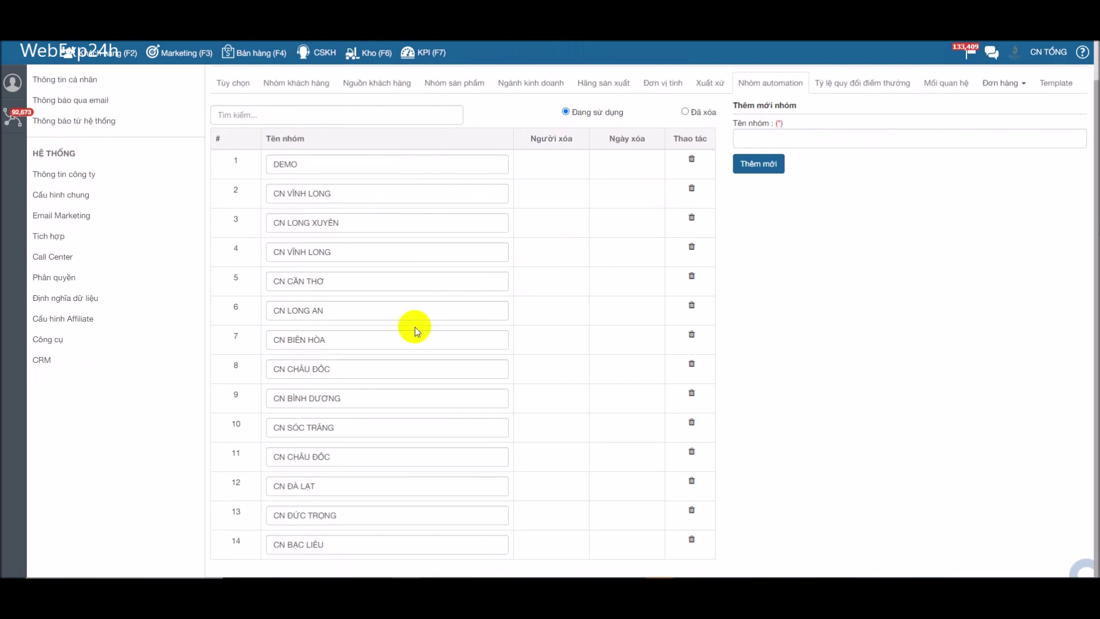
pyautogui.scroll(1, 414, 327)
pyautogui.click(805, 183)
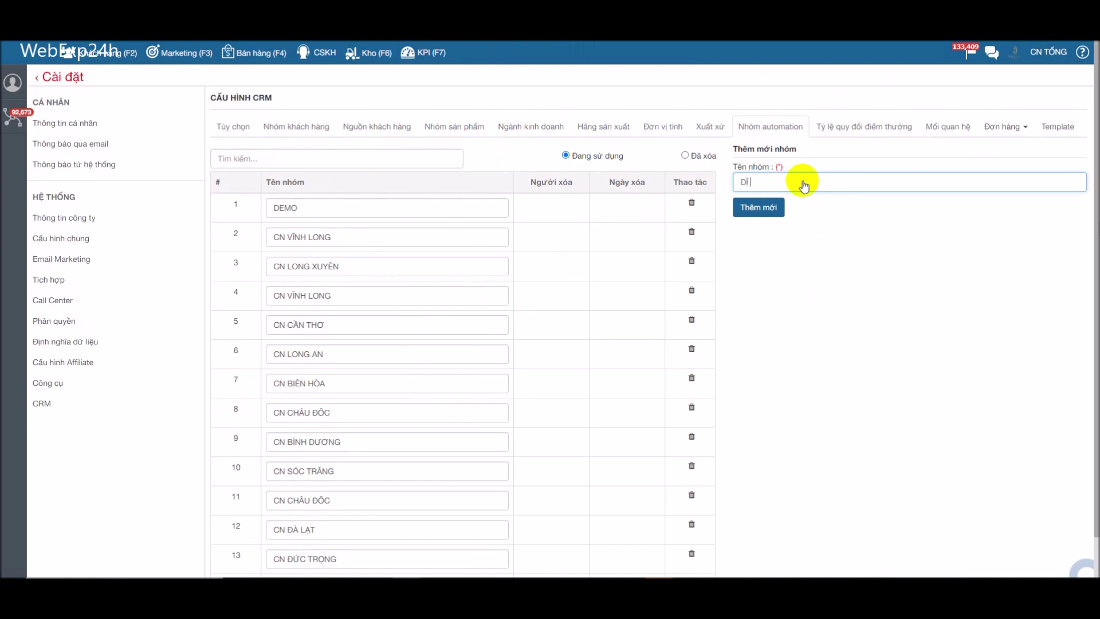
pyautogui.click(768, 207)
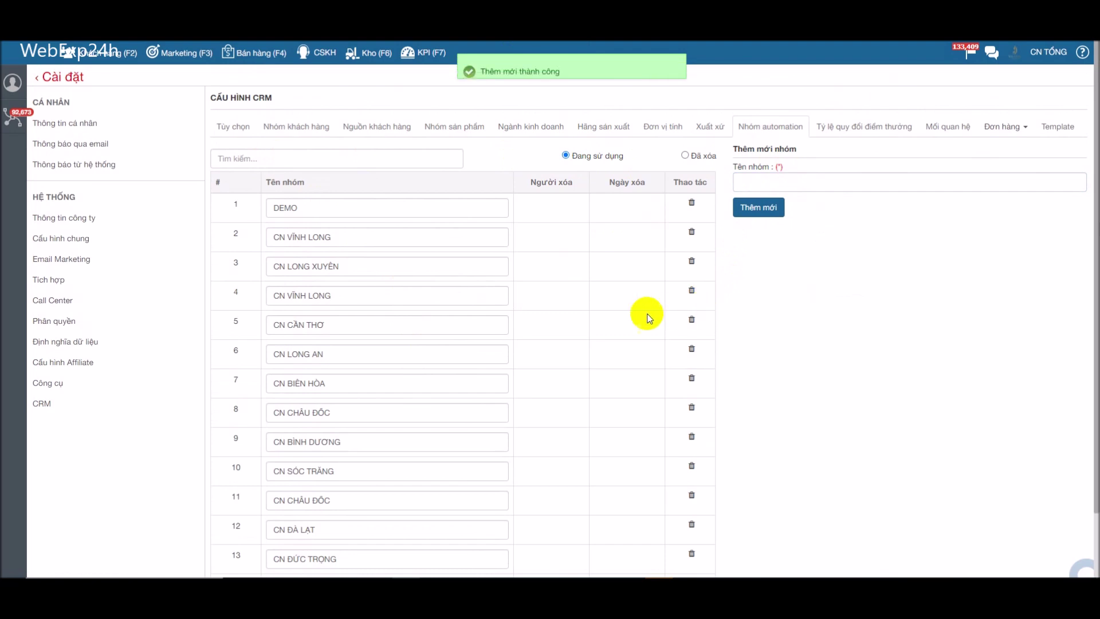
# - Delete the newly added automation group at the end of the list and confirm the deletion
pyautogui.scroll(-1, 451, 360)
pyautogui.click(691, 539)
pyautogui.click(630, 112)
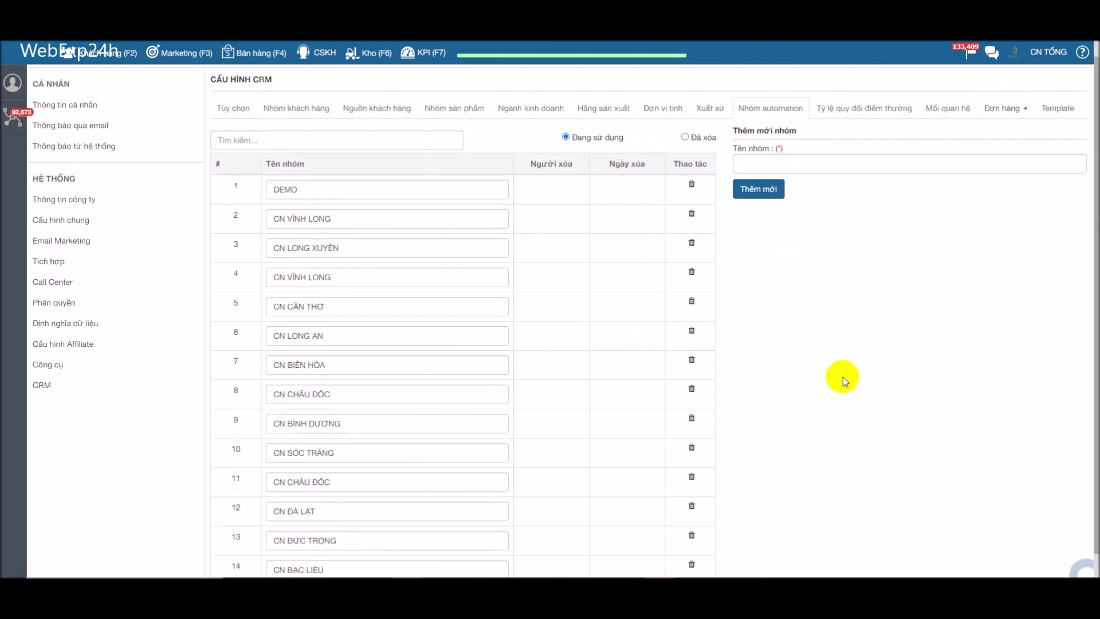
# - Examine the reward point conversion rate setting
pyautogui.click(828, 129)
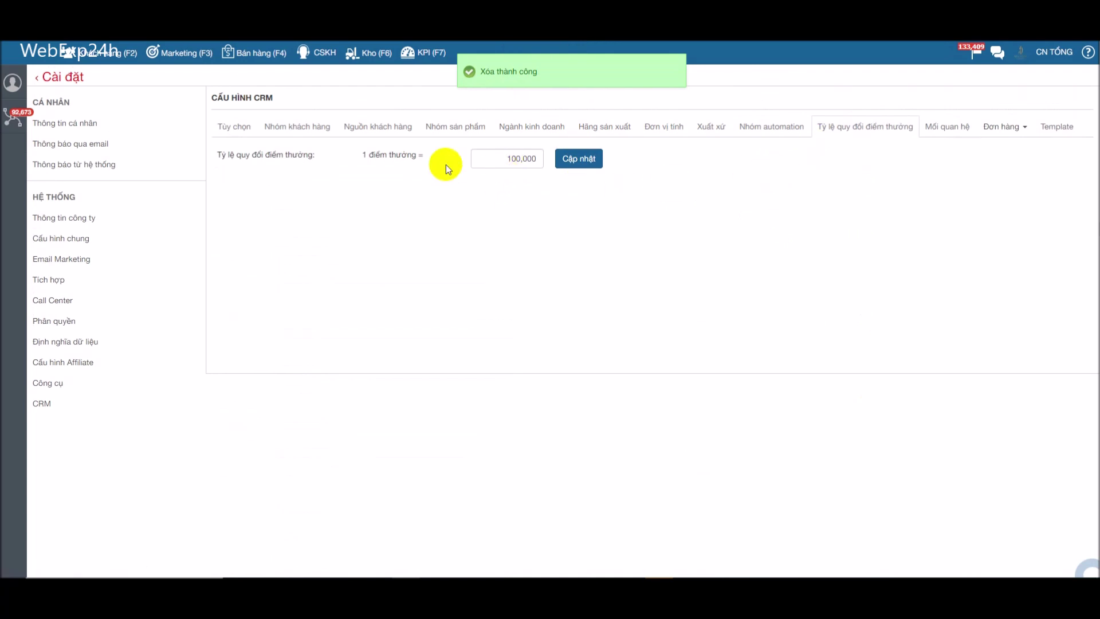
pyautogui.moveTo(230, 167); pyautogui.dragTo(474, 155)
pyautogui.click(534, 168)
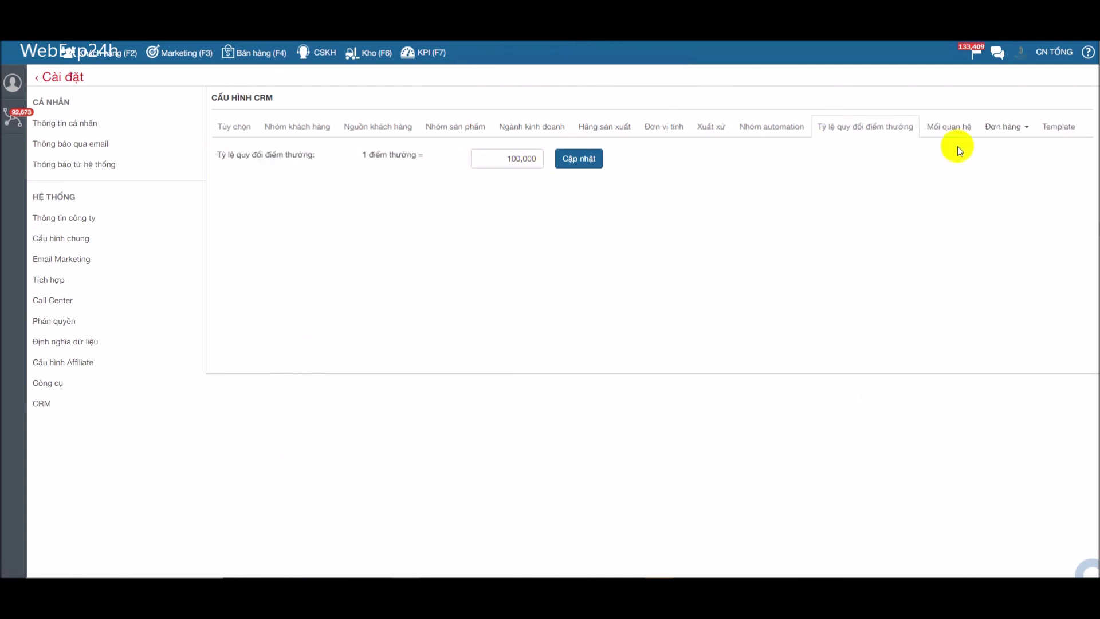
# - Examine the customer relationship list and the colour choices for the KH tự liên hệ lại relationship
pyautogui.click(945, 126)
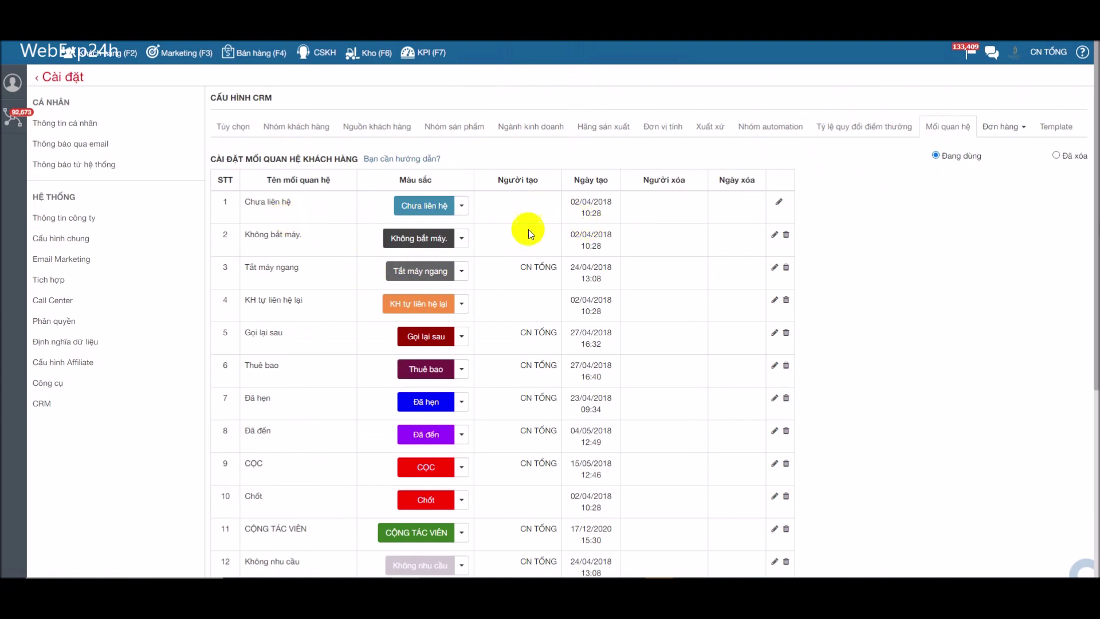
pyautogui.click(461, 305)
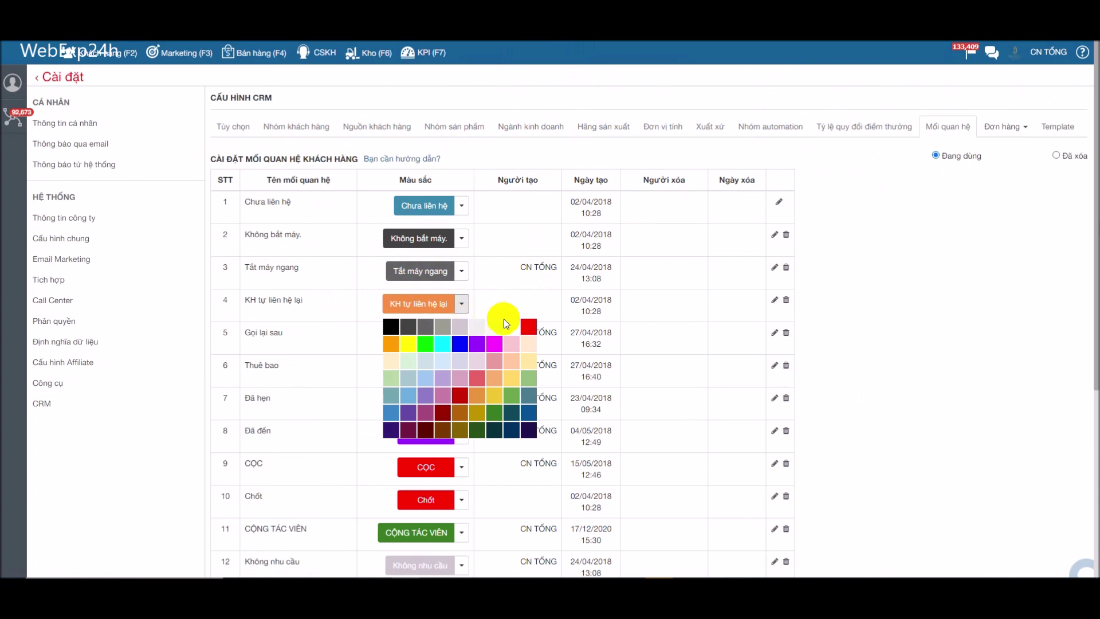
pyautogui.click(461, 305)
pyautogui.scroll(-1, 360, 341)
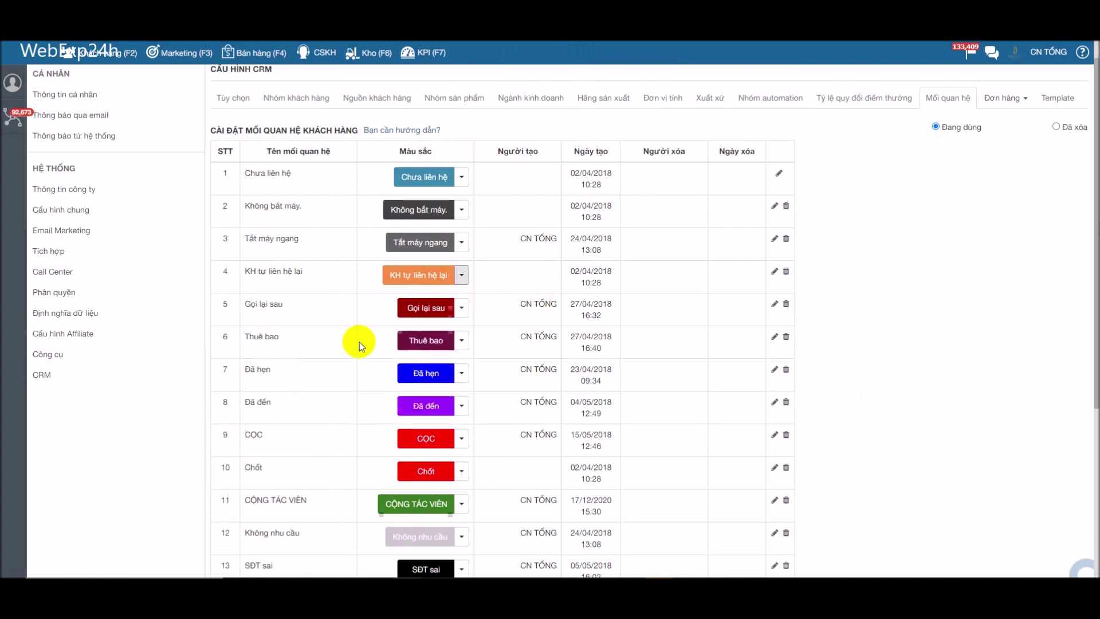
pyautogui.scroll(-5, 312, 269)
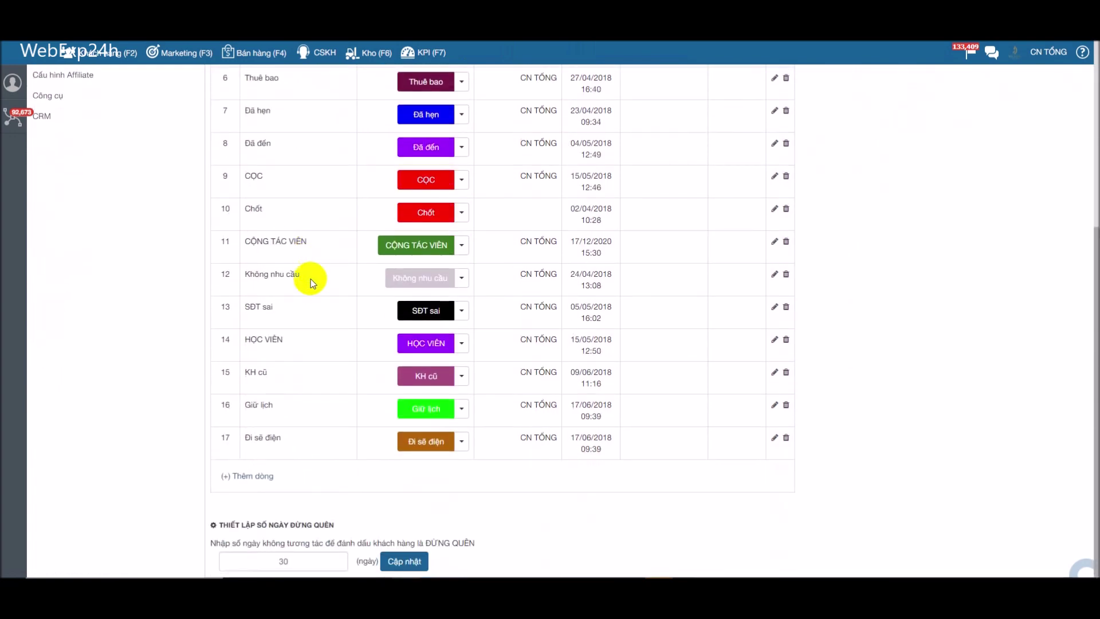
pyautogui.scroll(5, 308, 329)
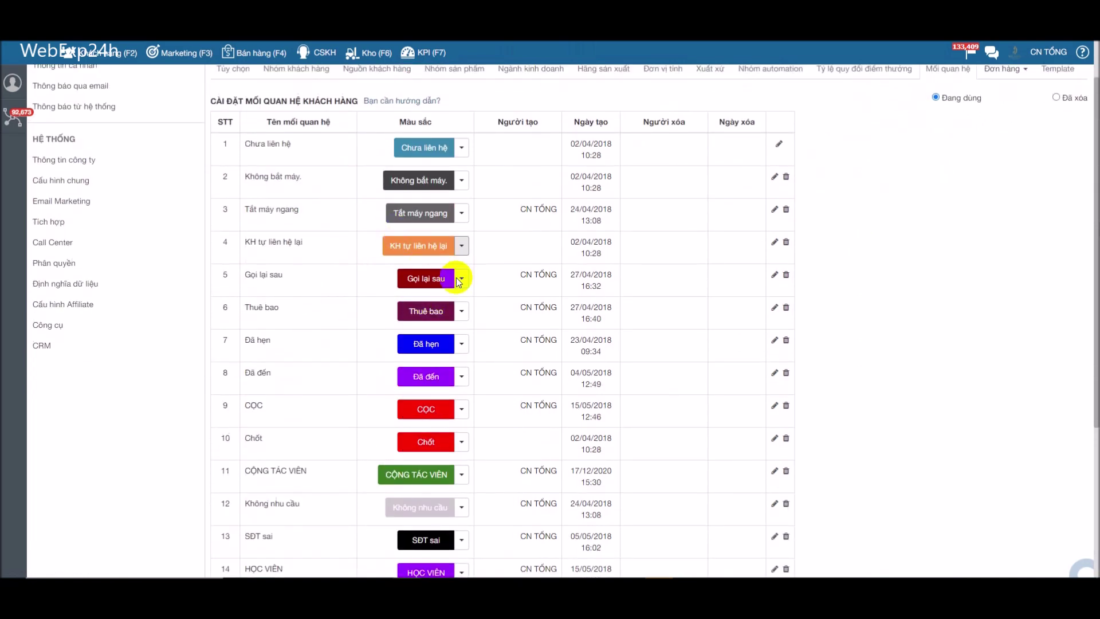
pyautogui.scroll(-2, 485, 278)
pyautogui.scroll(2, 449, 304)
# - Start adding a new customer relationship, select its default name, and cancel without saving
pyautogui.scroll(-5, 339, 264)
pyautogui.click(252, 476)
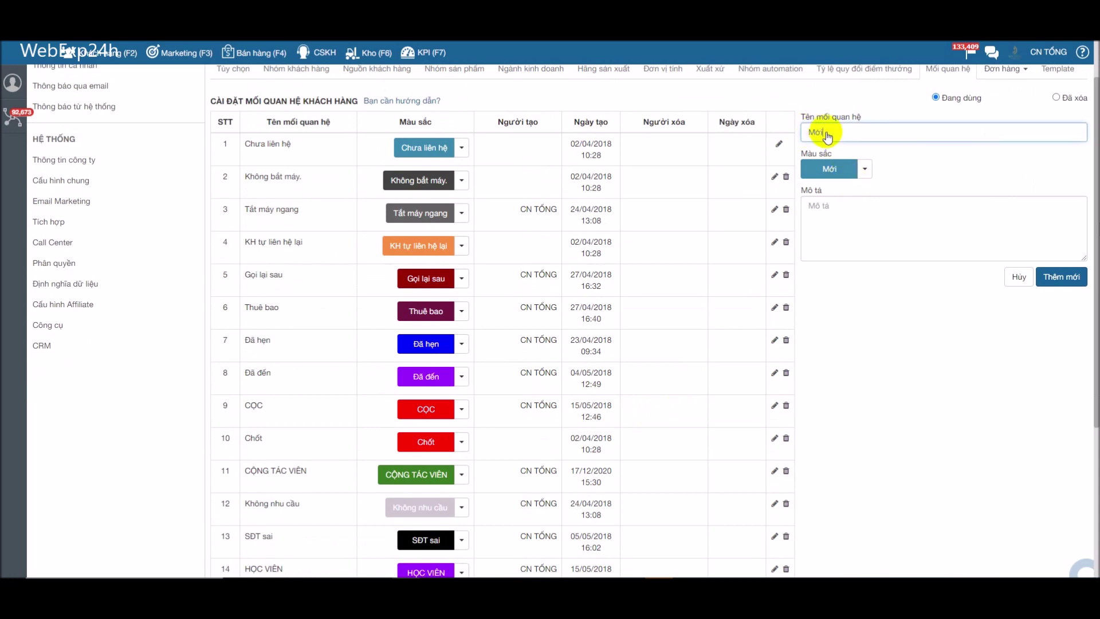
pyautogui.doubleClick(816, 133)
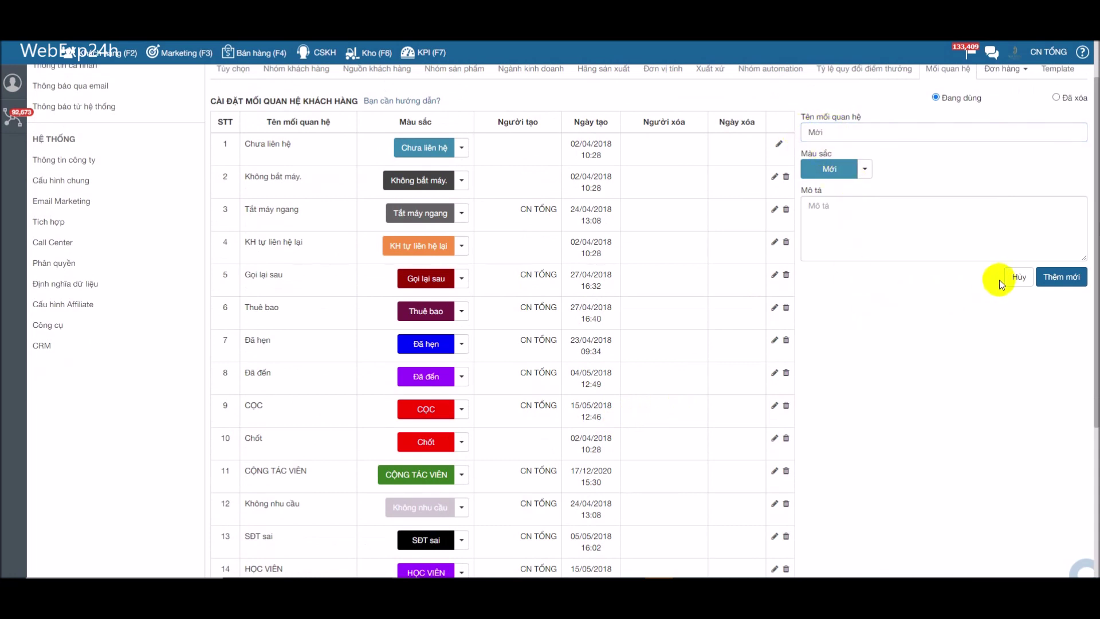
pyautogui.click(1015, 278)
# - Examine the CRM order settings for order sources and payment methods, ending with the sales contract templates
pyautogui.scroll(1, 861, 288)
pyautogui.click(1004, 142)
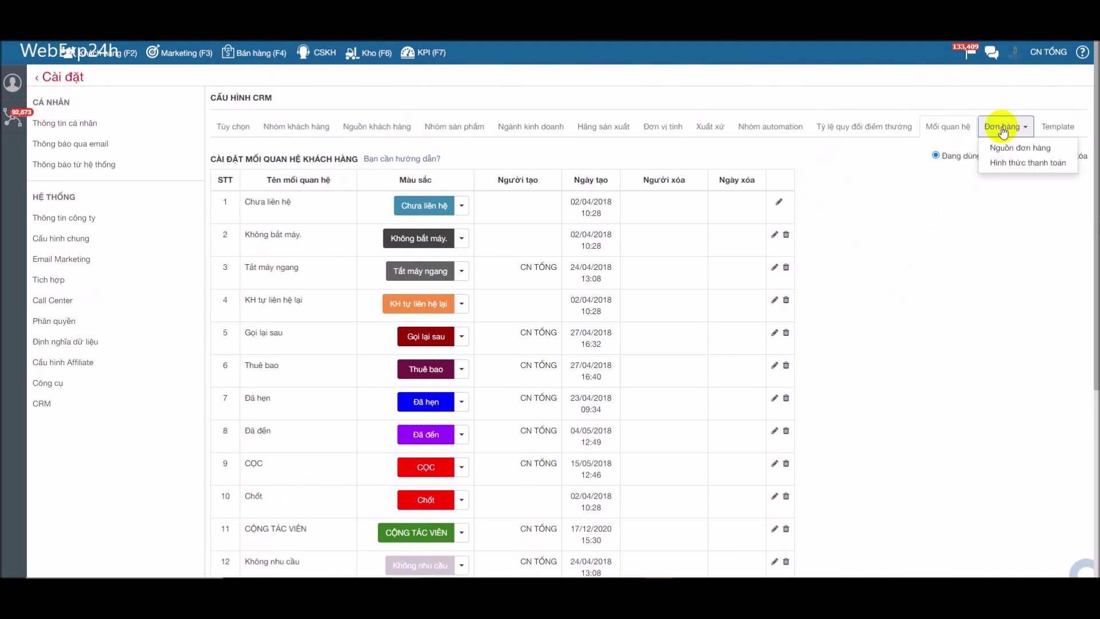
pyautogui.click(1003, 149)
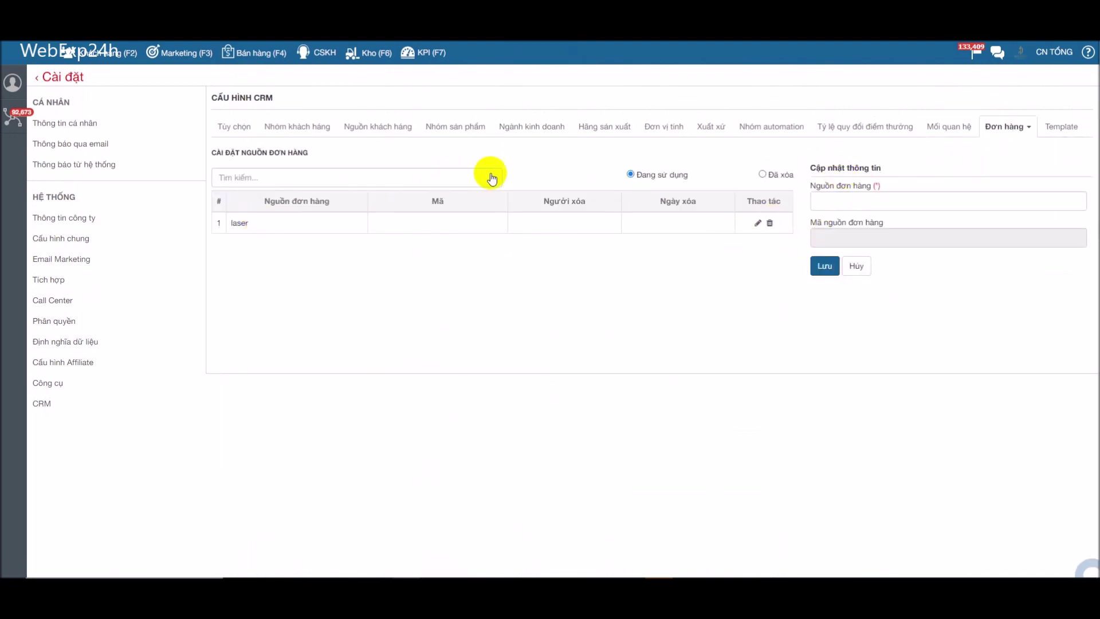
pyautogui.click(1006, 132)
pyautogui.click(1006, 165)
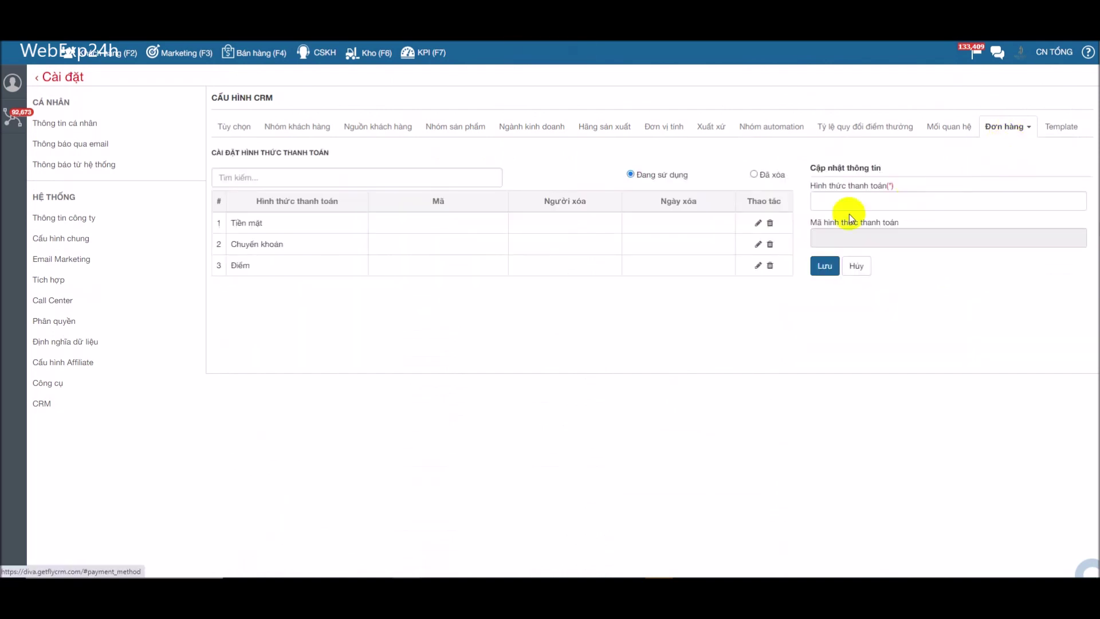
pyautogui.click(1063, 129)
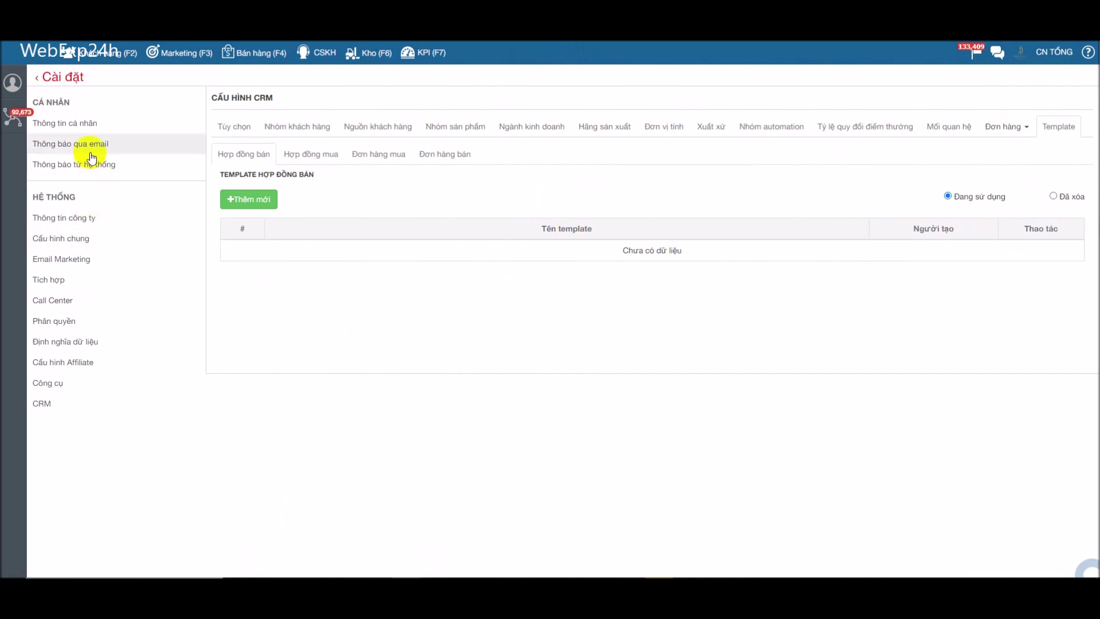
# - Examine the personal settings, including the email notification and system notification options
pyautogui.click(78, 130)
pyautogui.click(96, 148)
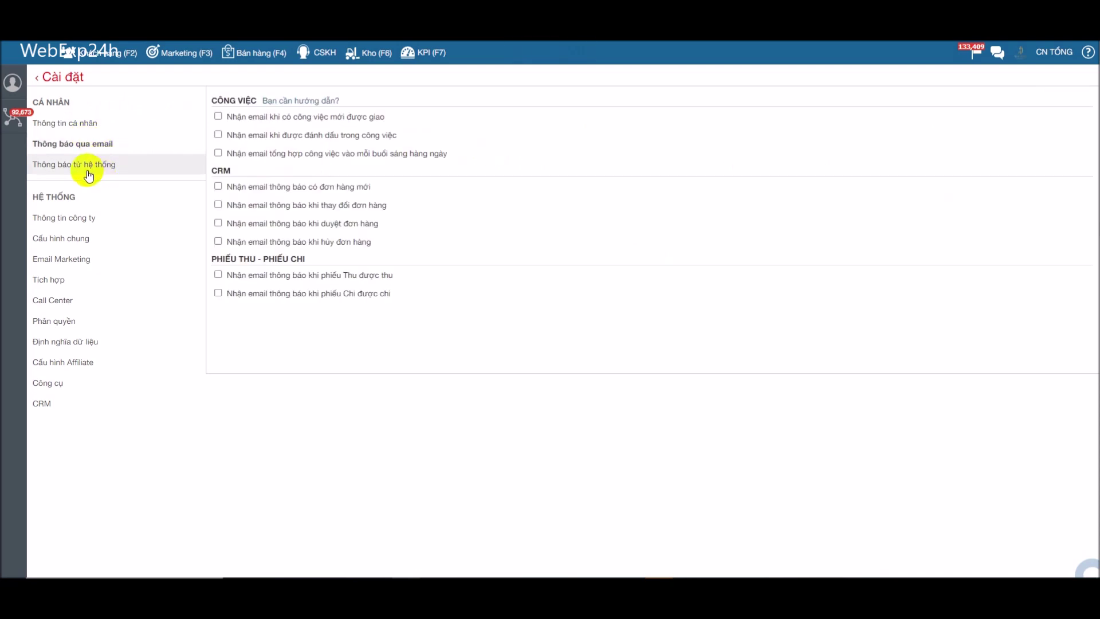
pyautogui.click(103, 172)
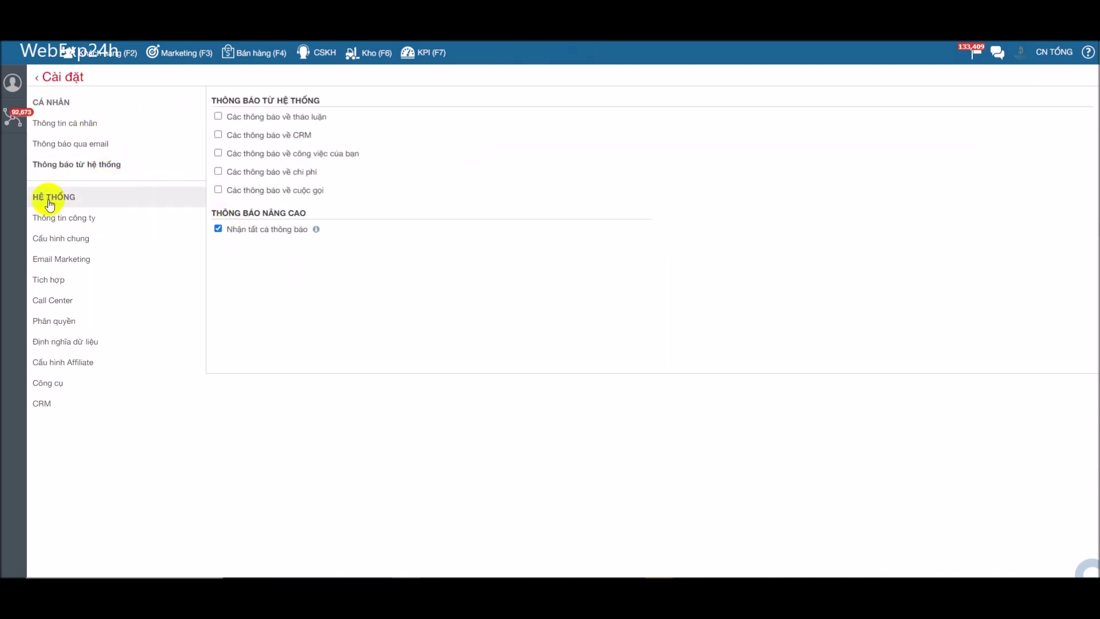
# - Examine the company information and the general configuration for countries, cities, districts and currency
pyautogui.click(60, 218)
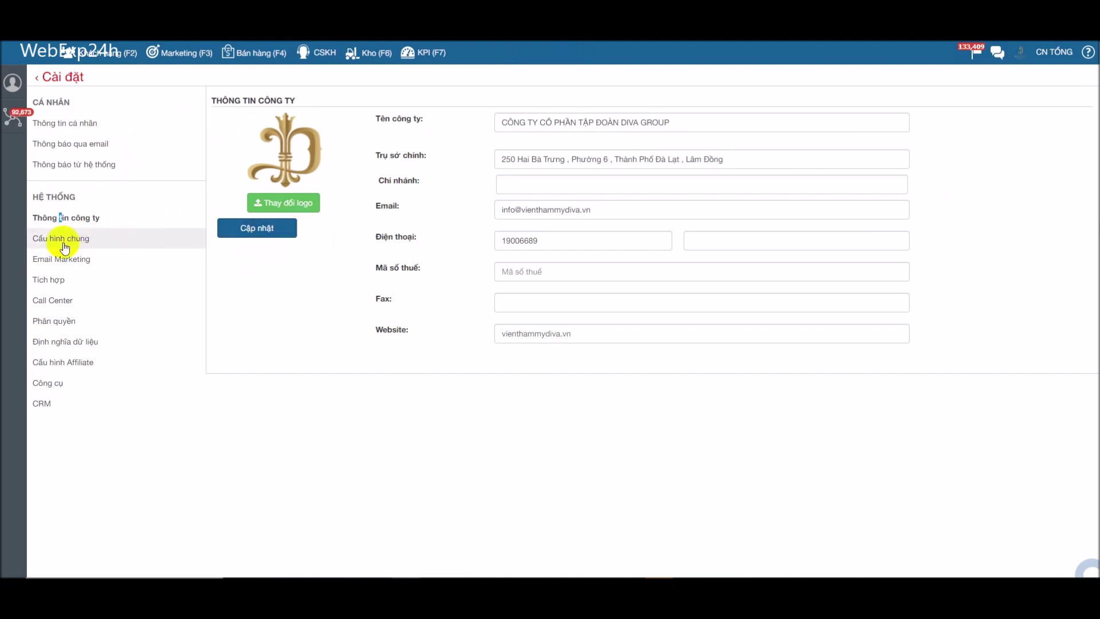
pyautogui.click(65, 248)
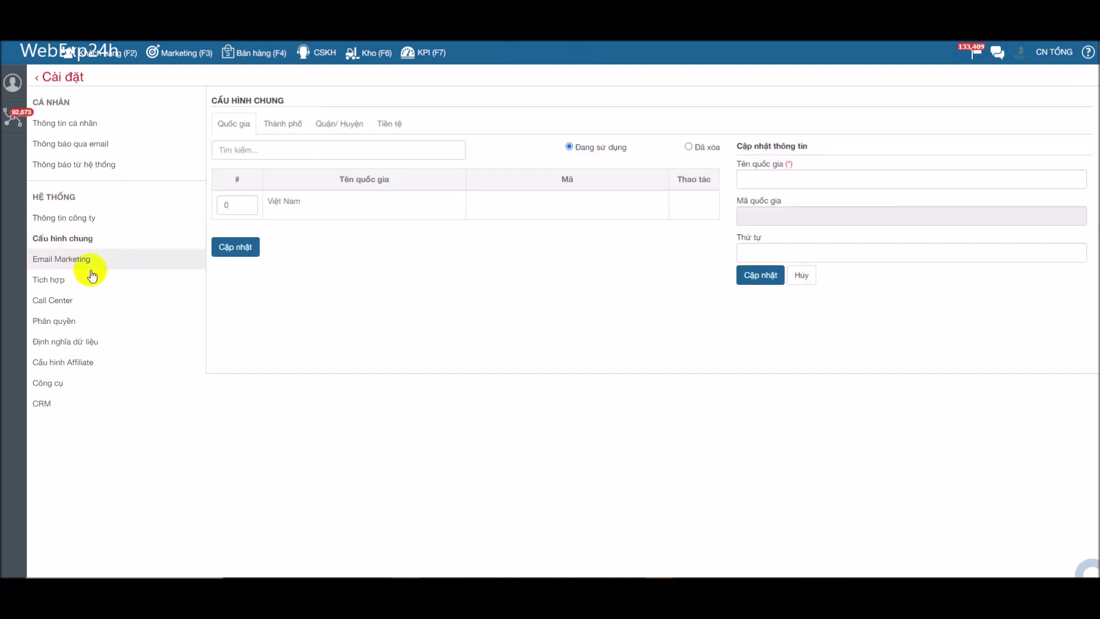
pyautogui.click(278, 128)
pyautogui.click(328, 130)
pyautogui.click(387, 123)
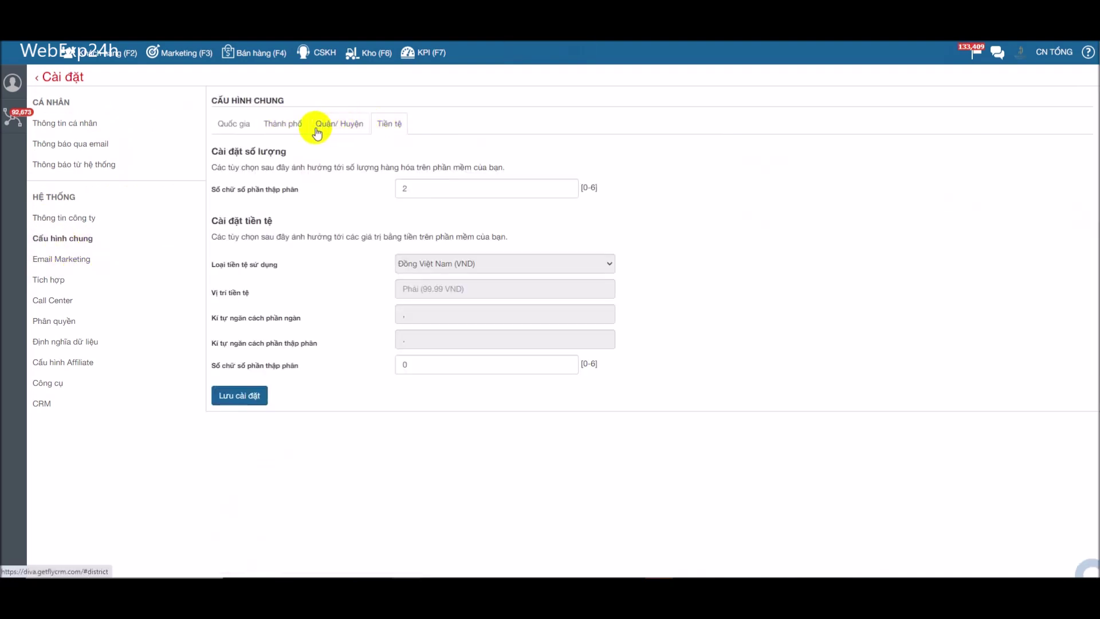
pyautogui.click(232, 124)
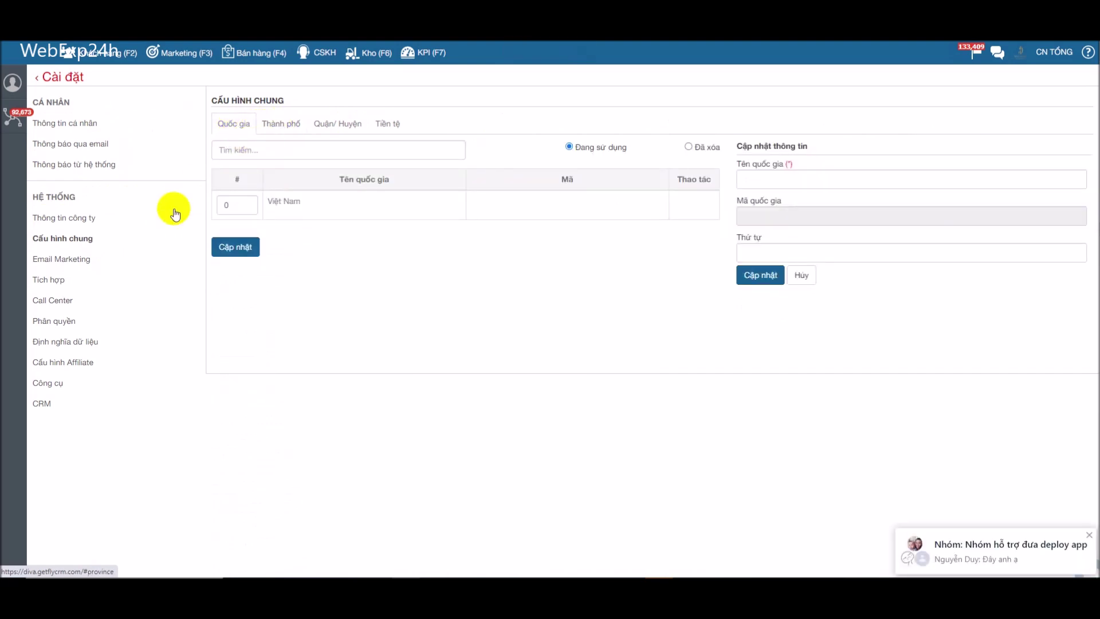
# - Examine the remaining system settings from Email Marketing through Cấu hình Affiliate, and return to the CRM configuration
pyautogui.click(63, 263)
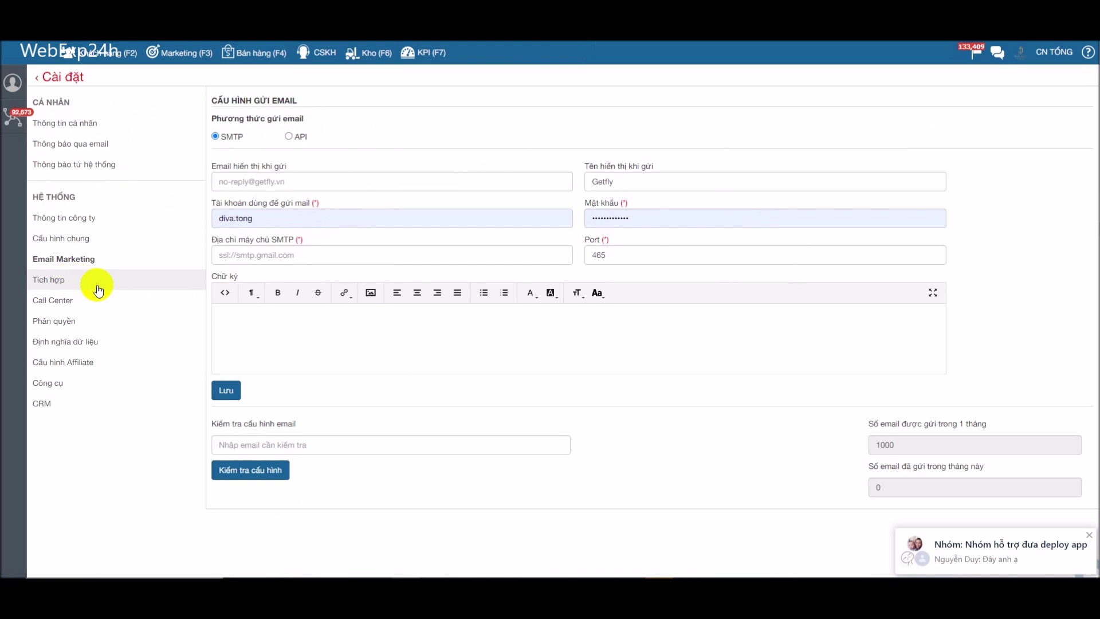
pyautogui.click(63, 281)
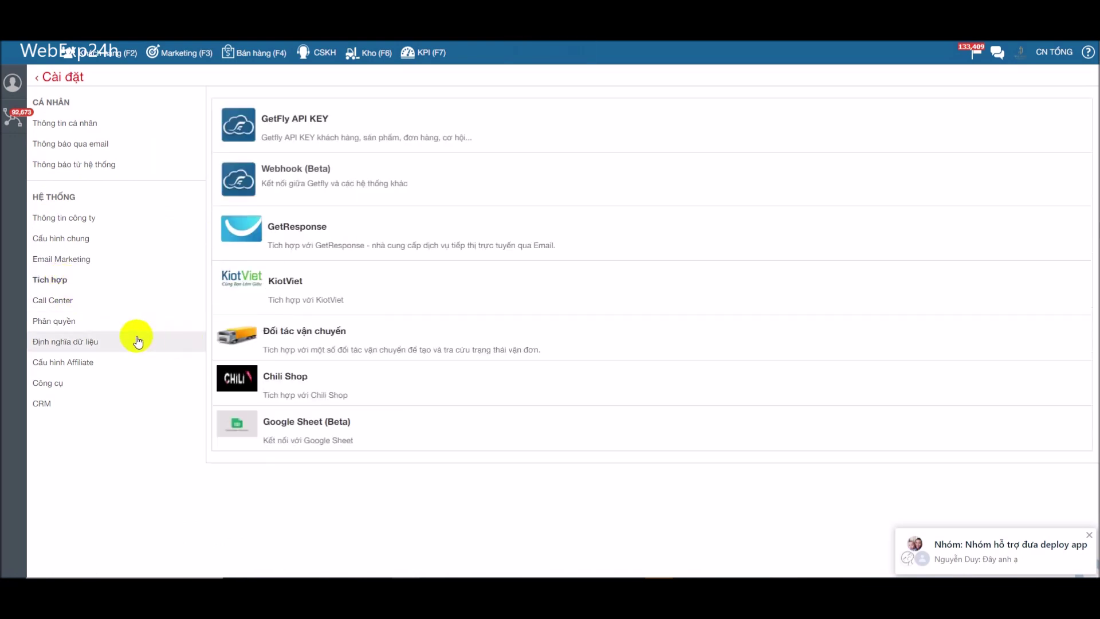
pyautogui.click(52, 302)
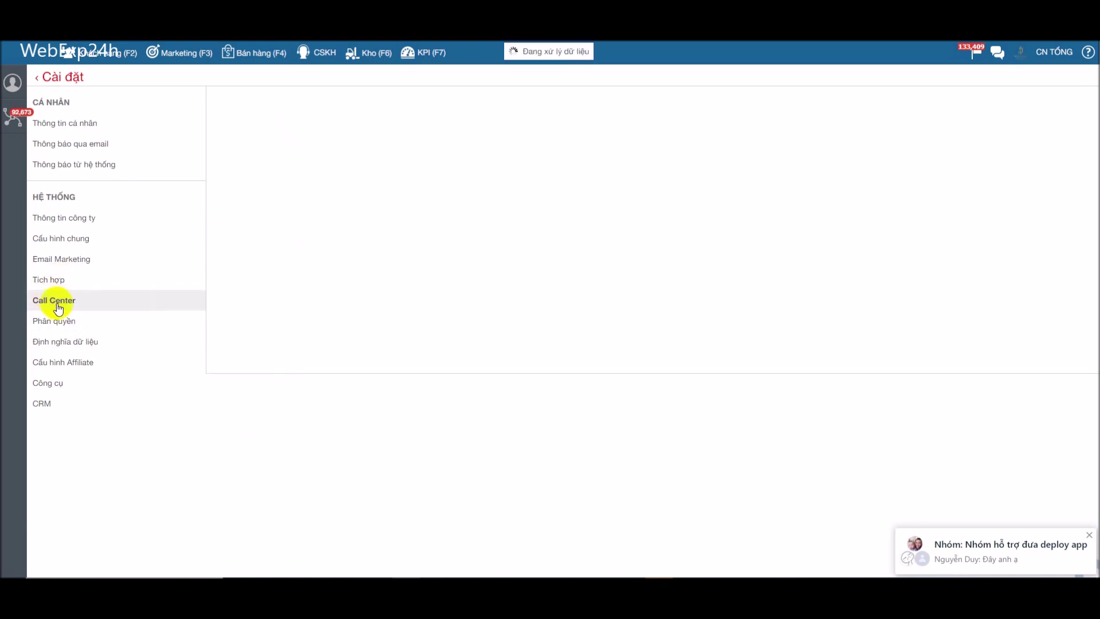
pyautogui.click(52, 329)
pyautogui.click(73, 362)
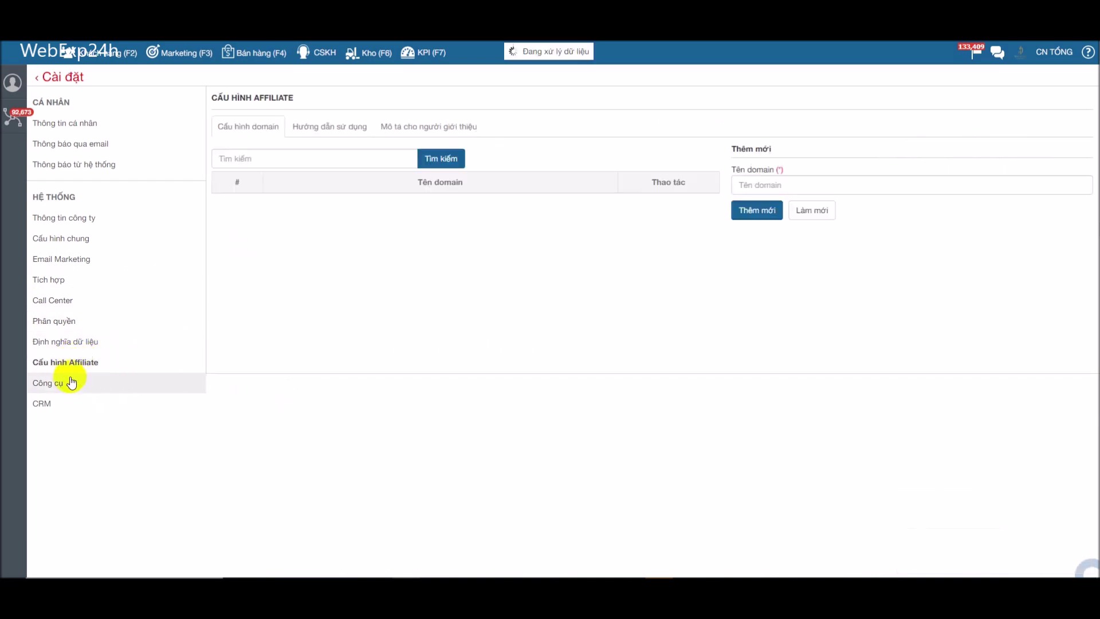
pyautogui.click(49, 404)
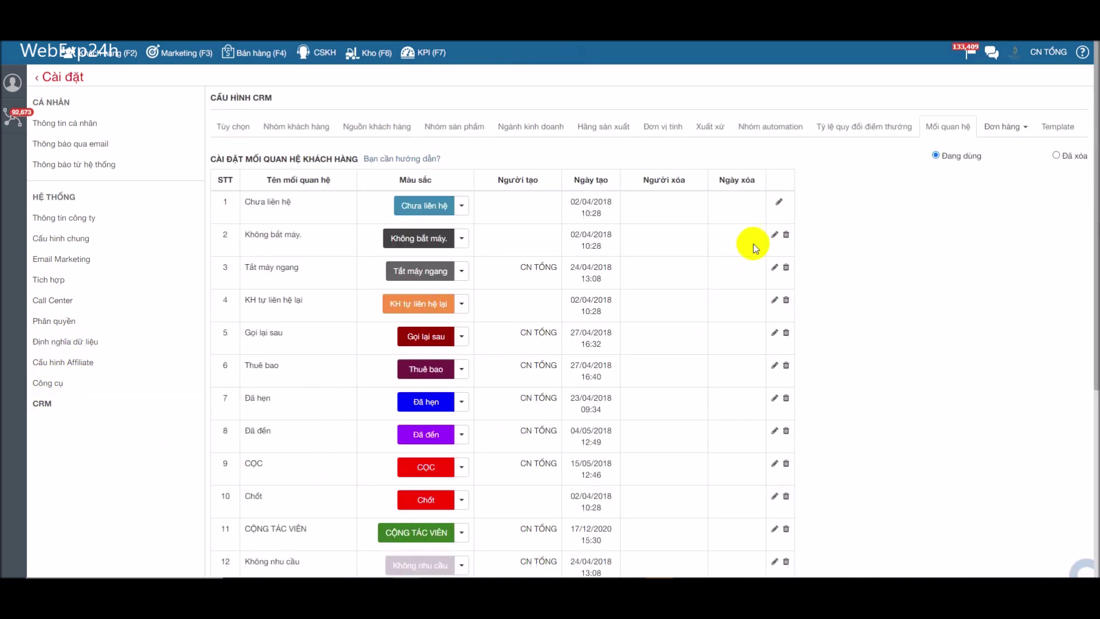
pyautogui.click(38, 404)
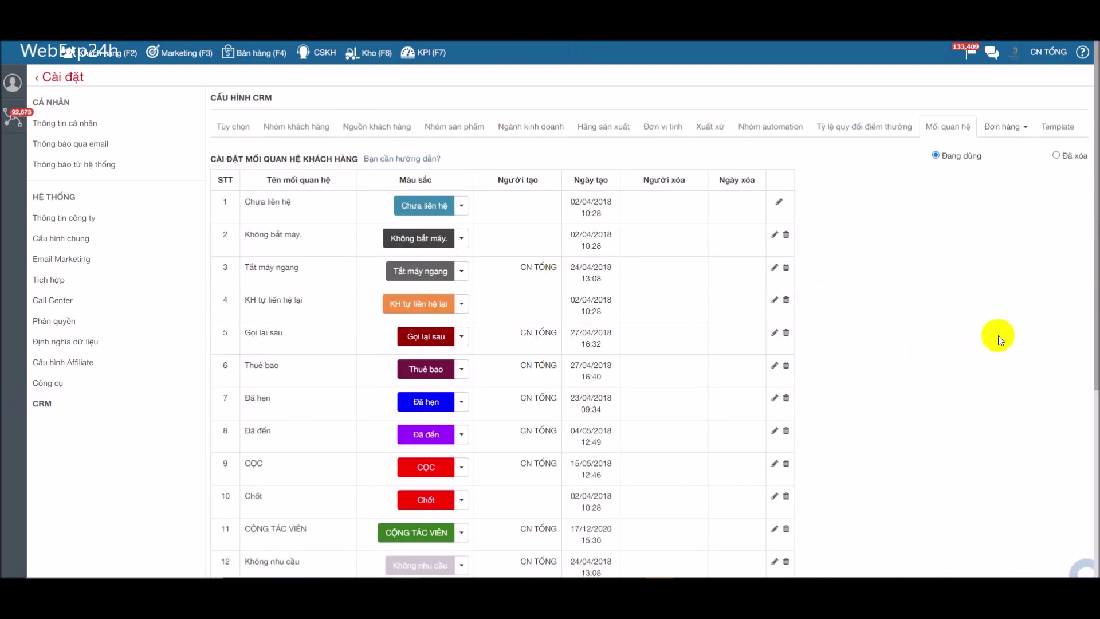